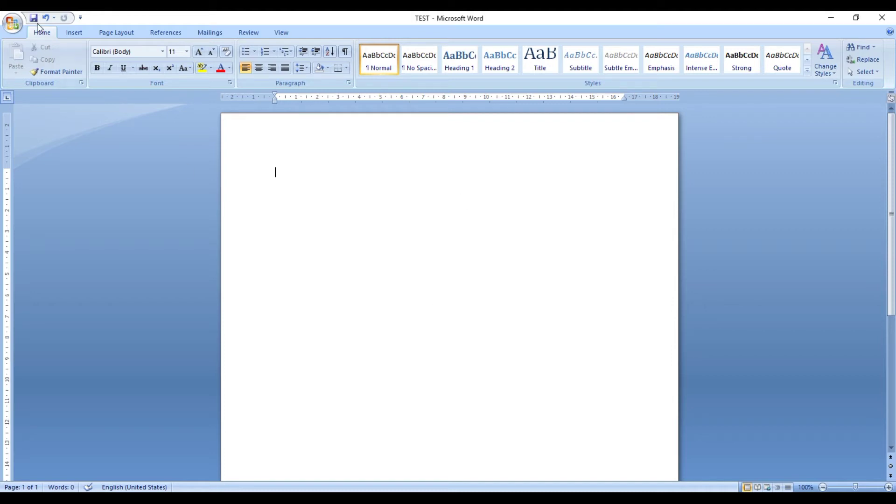
- Insert the built-in Blank footer into the document
click(73, 34)
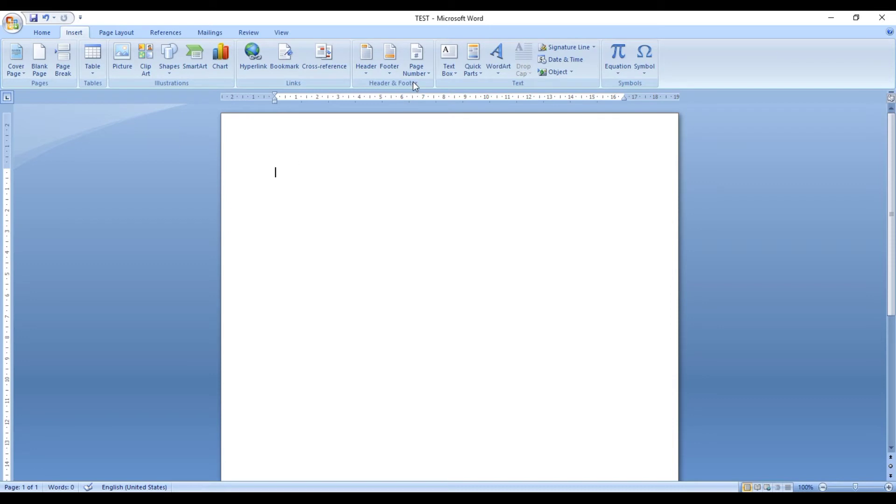
click(380, 72)
click(384, 72)
click(391, 74)
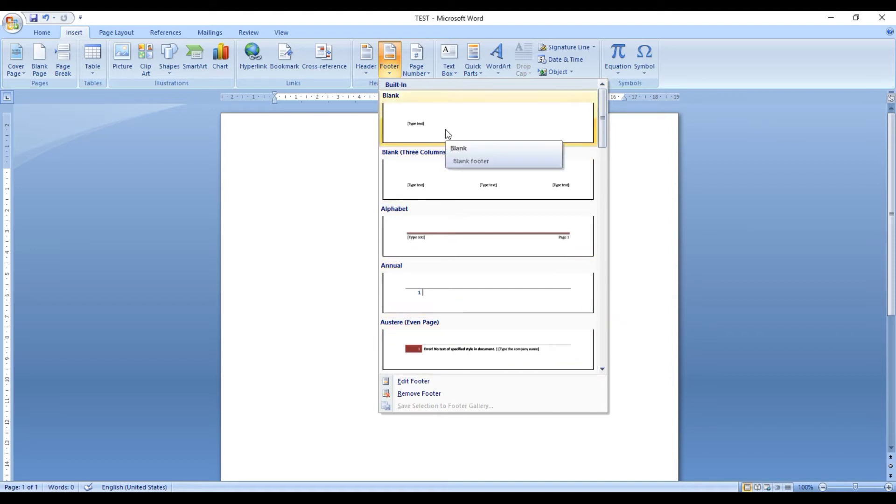
click(405, 125)
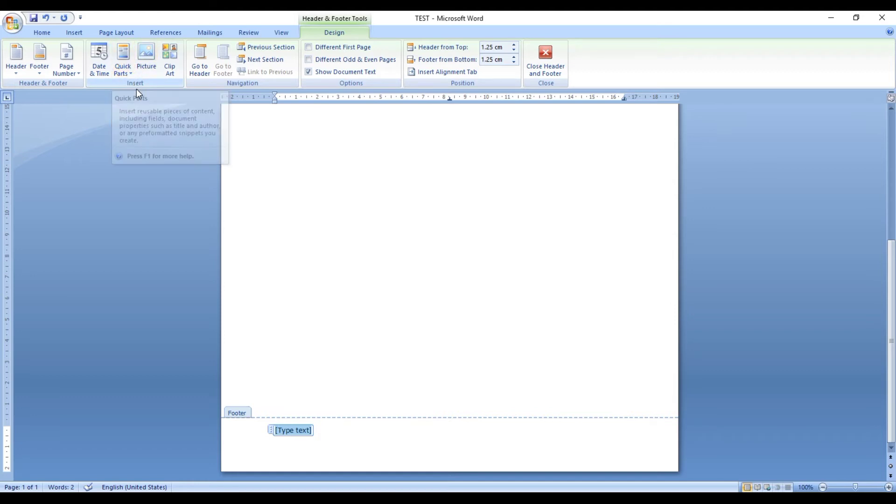
- Insert a FileName field from the Document Information category with its path added into the footer, and return to the document body
click(130, 74)
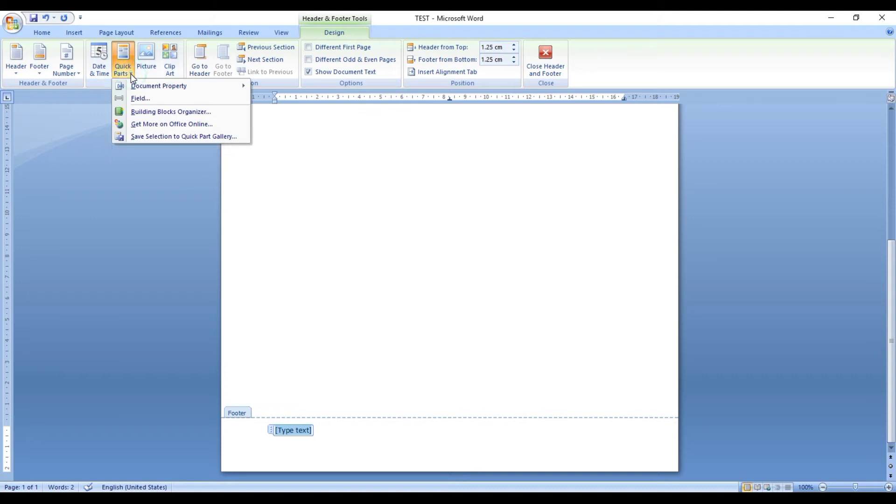
click(137, 97)
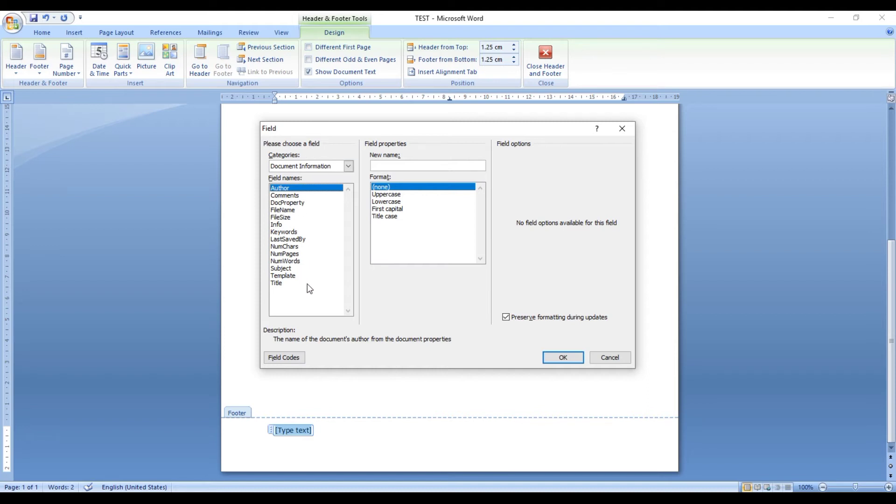
click(335, 168)
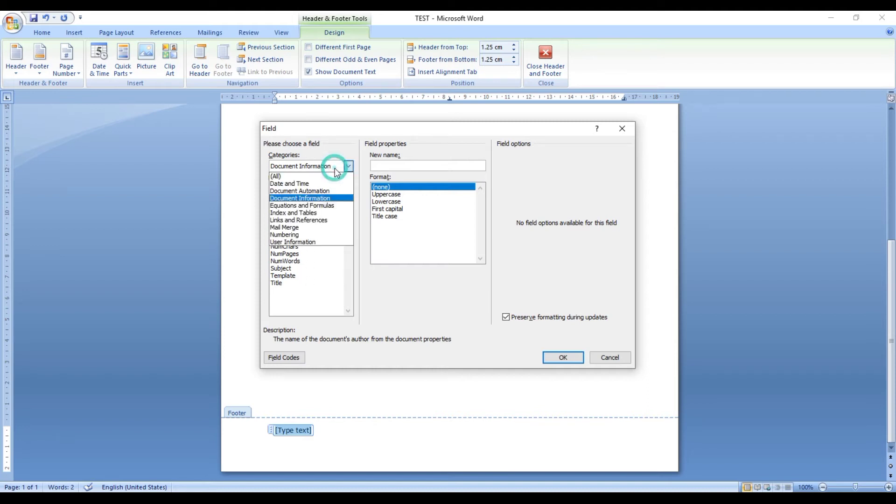
click(316, 200)
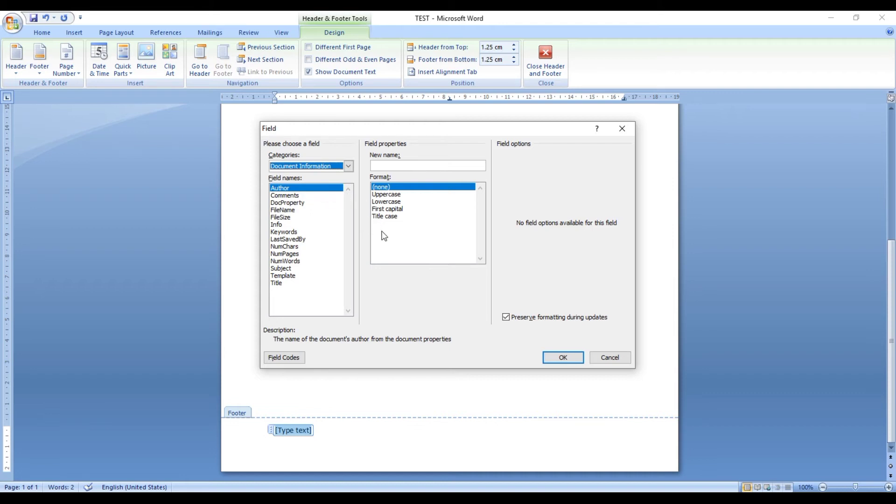
click(316, 167)
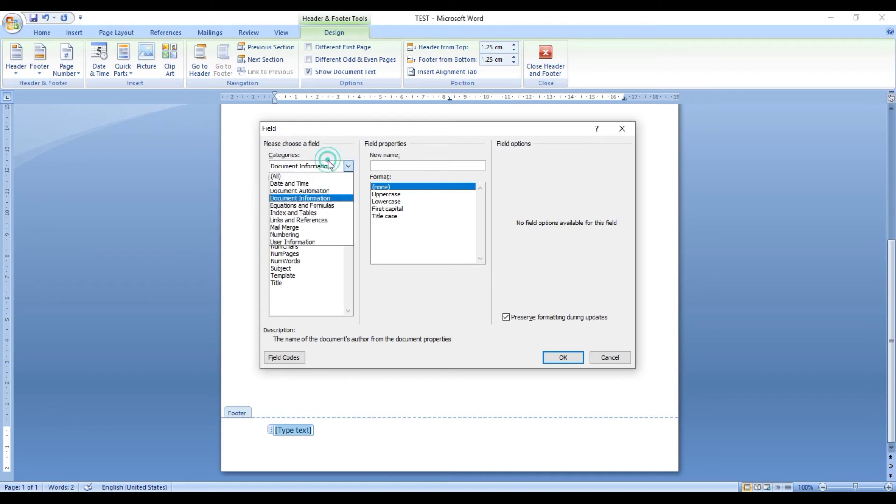
click(318, 200)
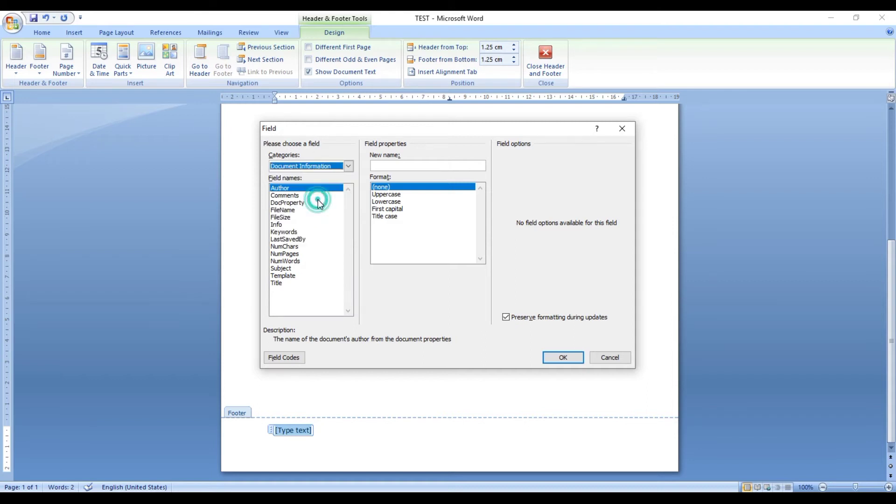
click(292, 210)
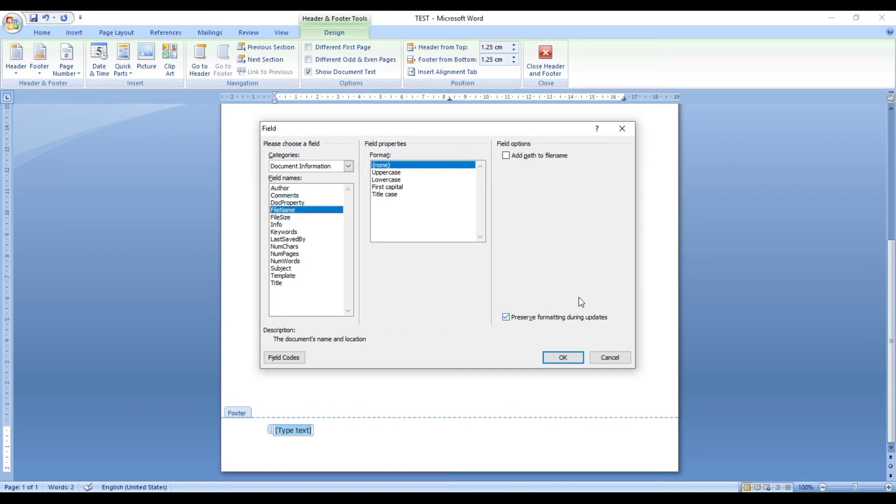
click(508, 158)
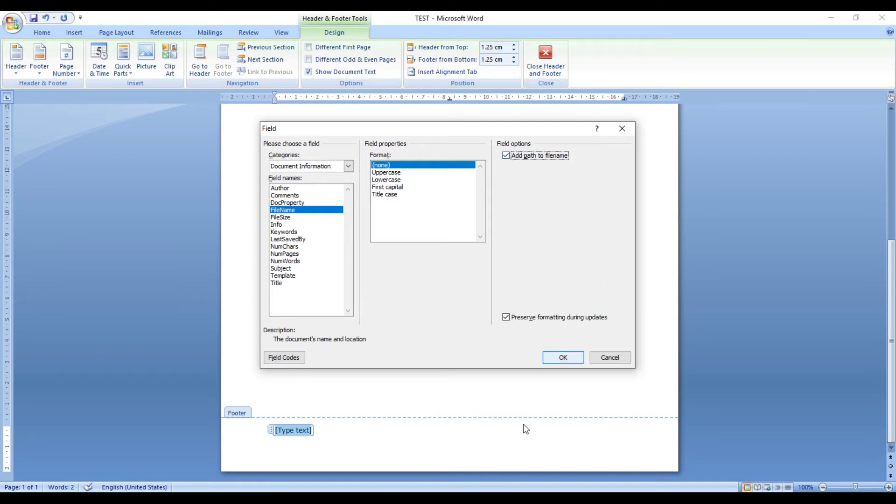
click(563, 357)
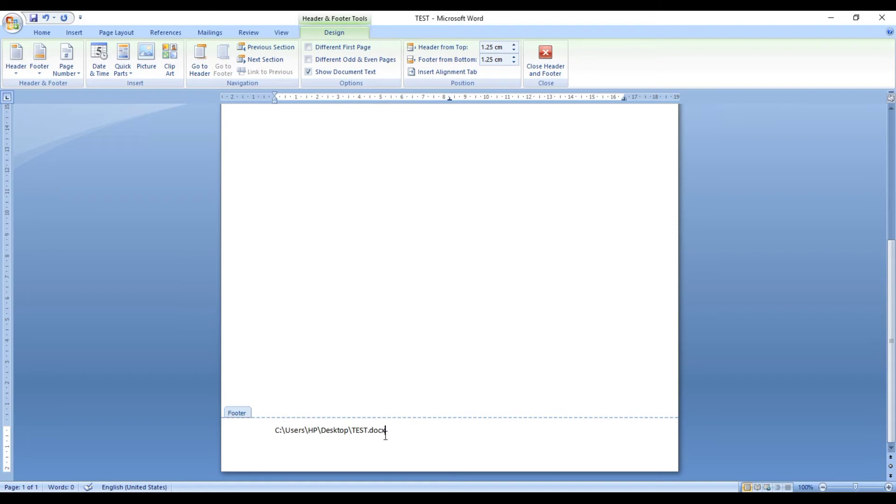
double_click(425, 312)
- Check the footer's file path at both zoom levels in Print Preview, and close the preview
scroll(156, 157, down, 3)
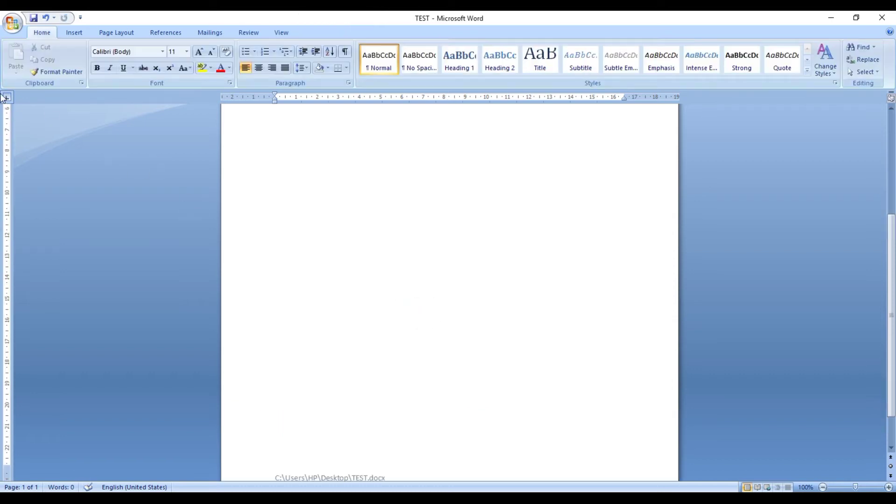
click(12, 22)
mouse_move(33, 152)
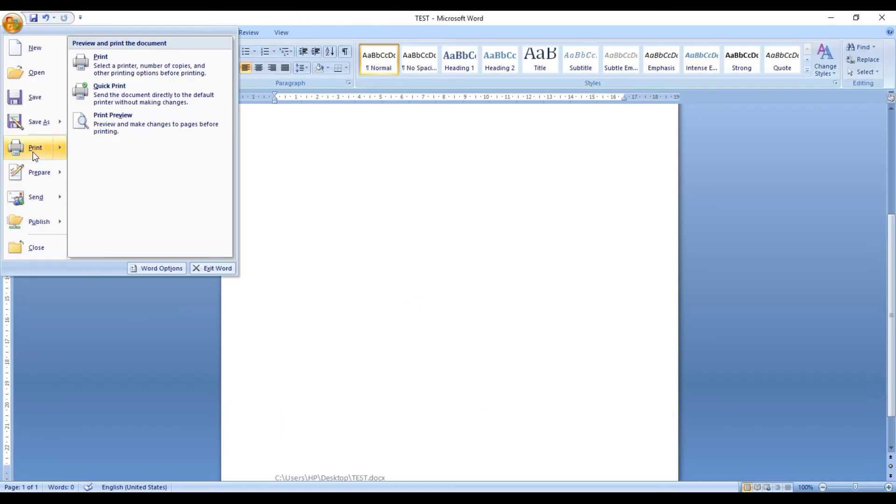
click(100, 115)
click(433, 446)
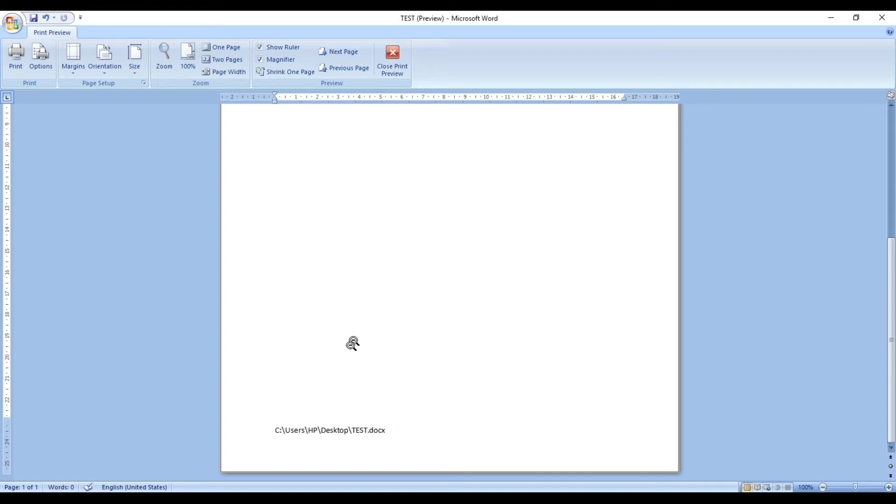
click(363, 329)
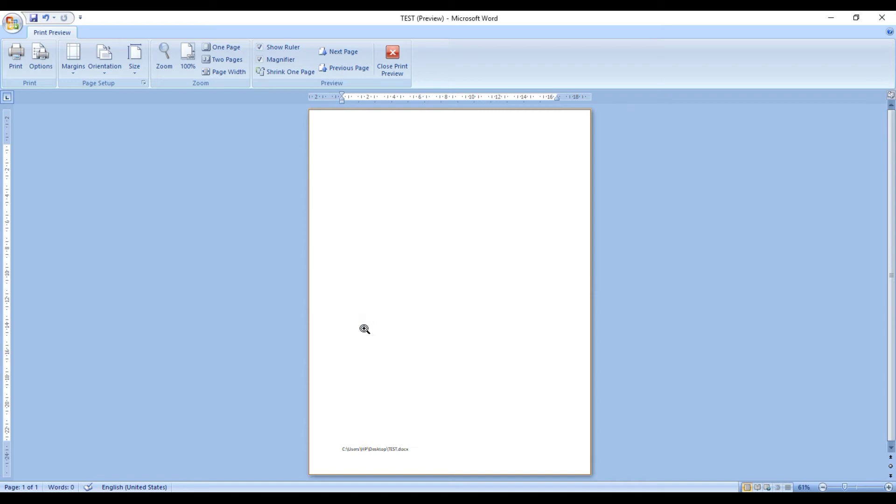
key(Escape)
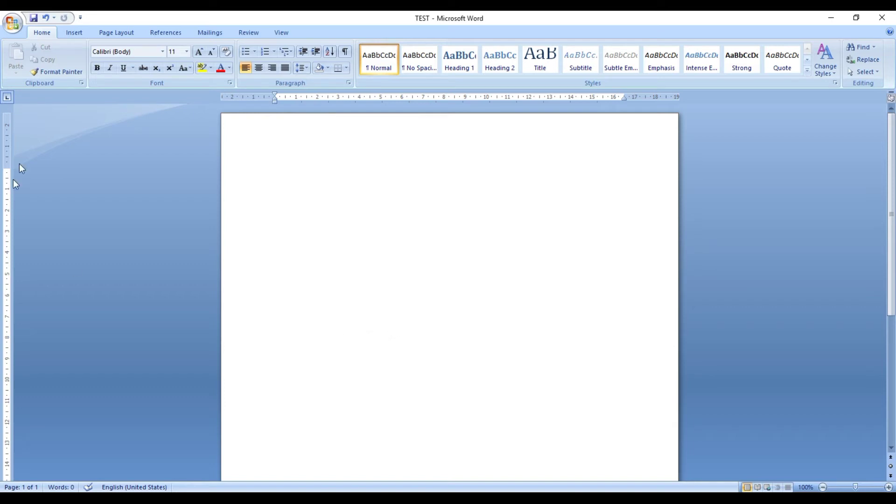
- Insert a table with six columns and three rows at the start of the page
click(69, 29)
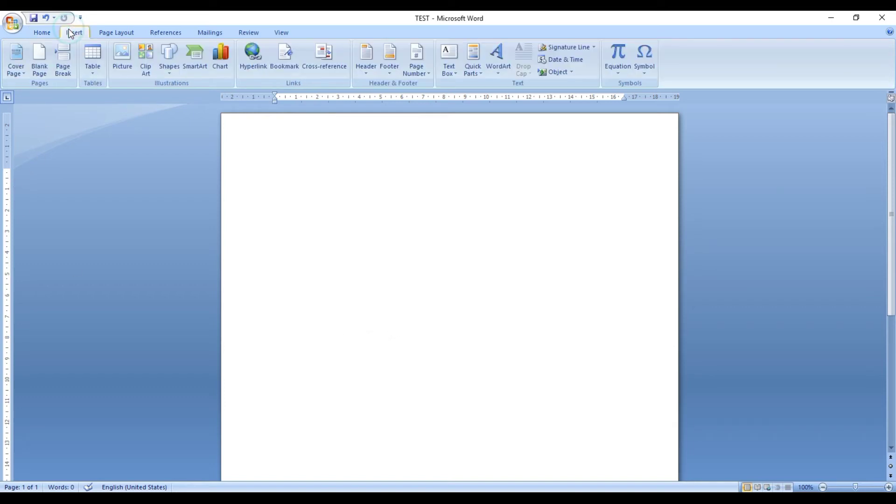
click(92, 74)
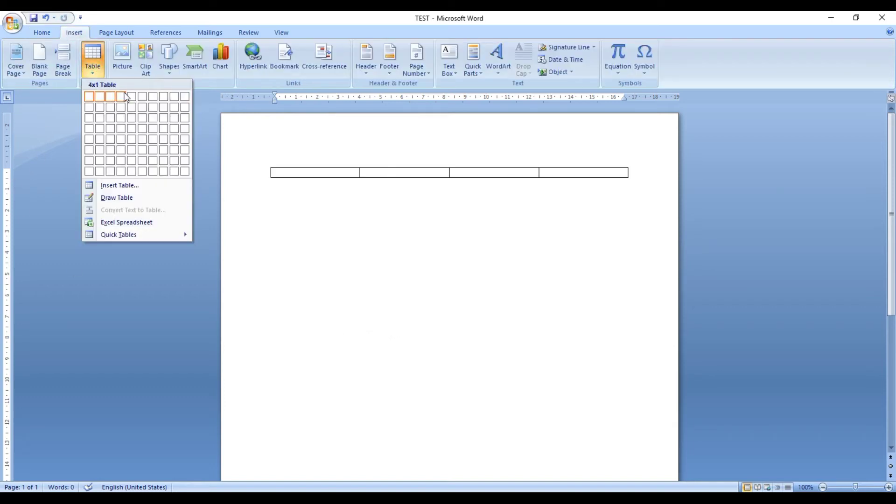
click(144, 117)
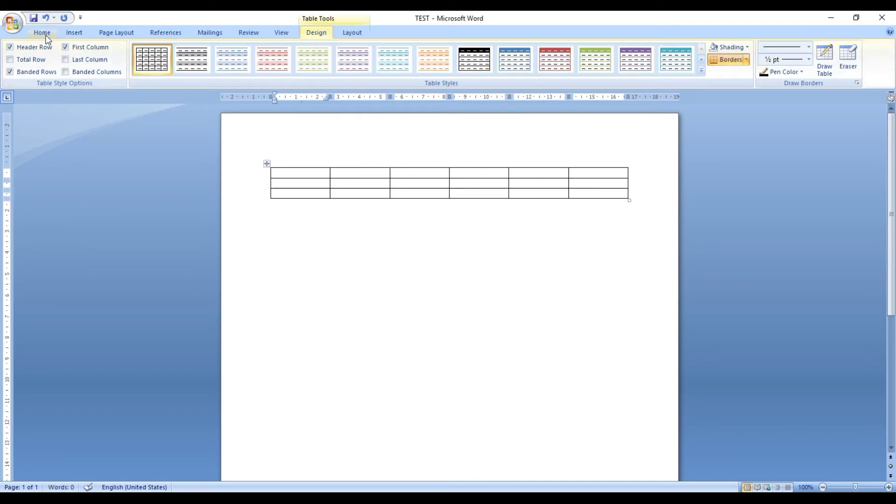
- Set the font of the table's first cell to Kruti Dev 010 at size 15
click(42, 32)
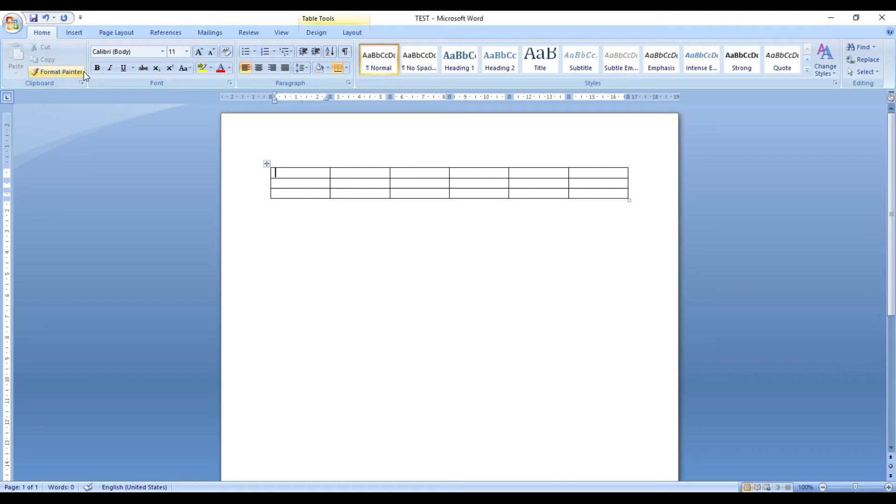
click(143, 55)
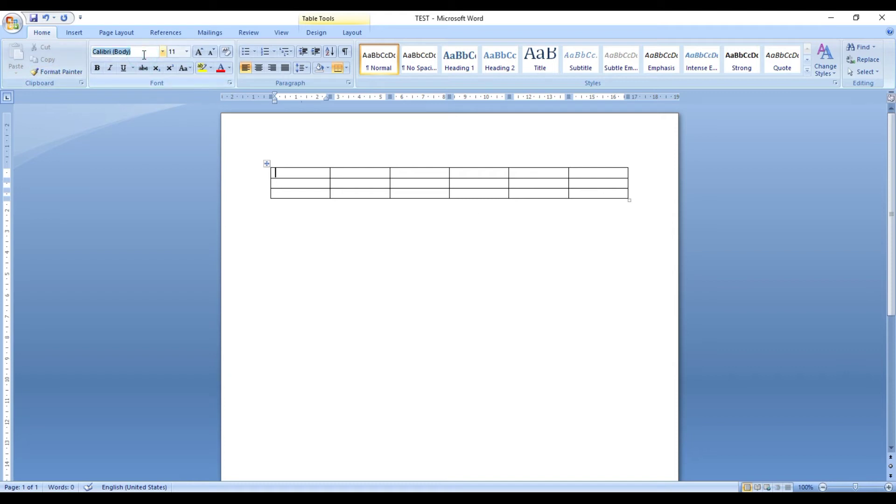
text(Kruti Dev 010)
key(Tab)
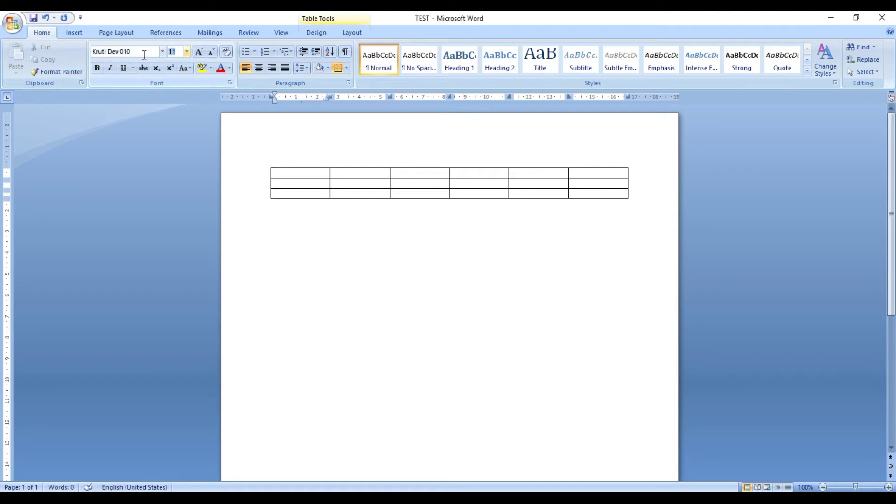
text(15)
key(Return)
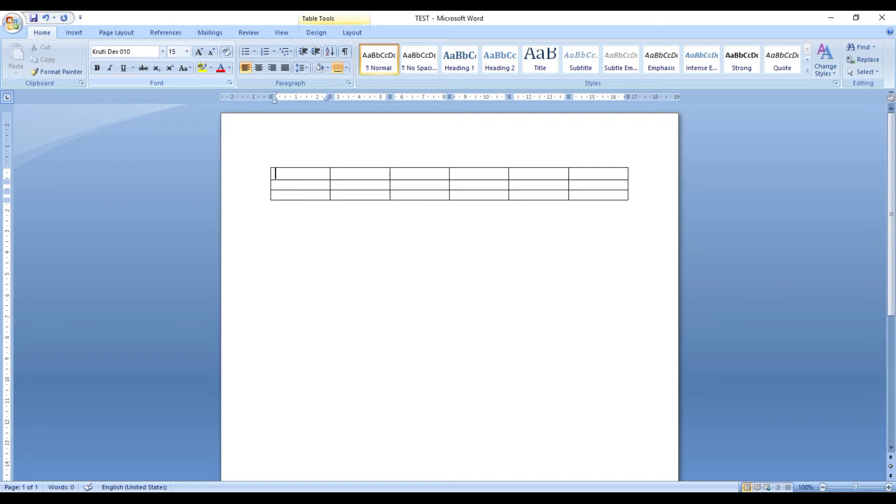
- Enter the heading क्र0सं0 in the first cell of the table and go to the next cell
text(Ø0)
text(la)
text(0सं0)
key(Tab)
text(fo)
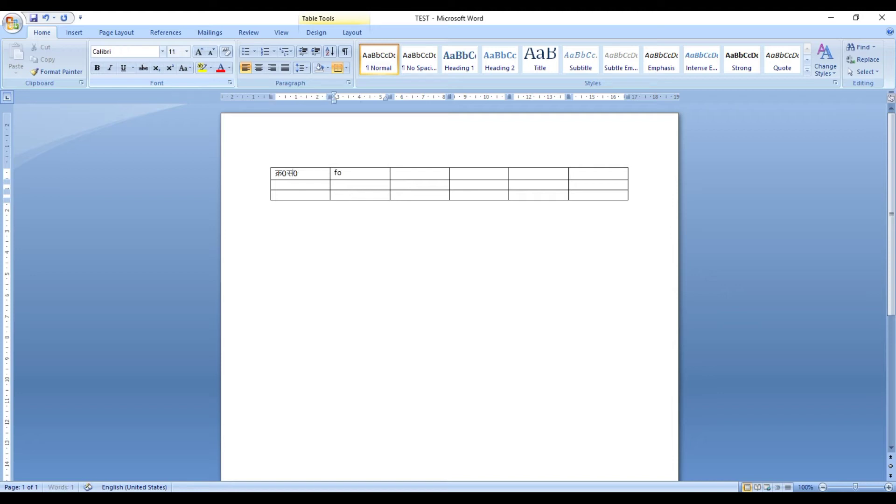
key(BackSpace)
key(BackSpace)
- Set the cells of the second to sixth columns in all three rows to Kruti Dev 010 at size 16
key(shift+Right)
key(shift+Right)
key(shift+Right)
key(shift+Right)
key(shift+Right)
key(shift+Down)
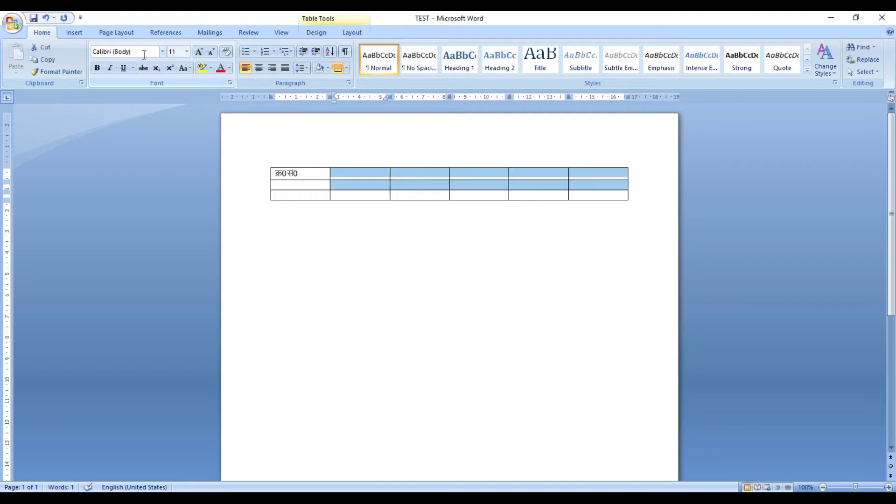
key(shift+Down)
click(144, 53)
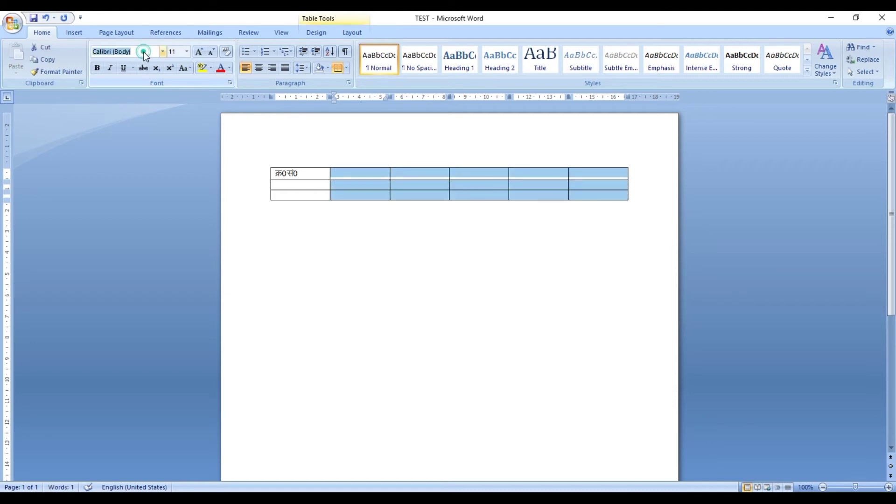
text(kr)
key(Return)
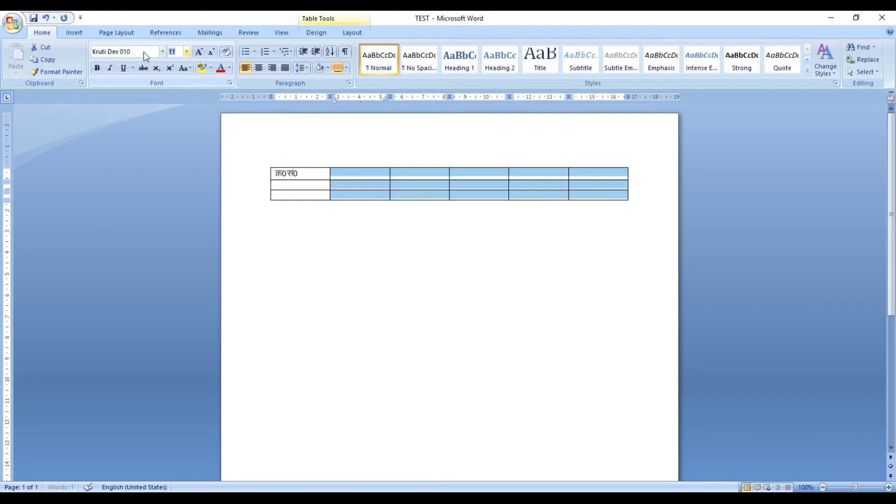
text(16)
key(Return)
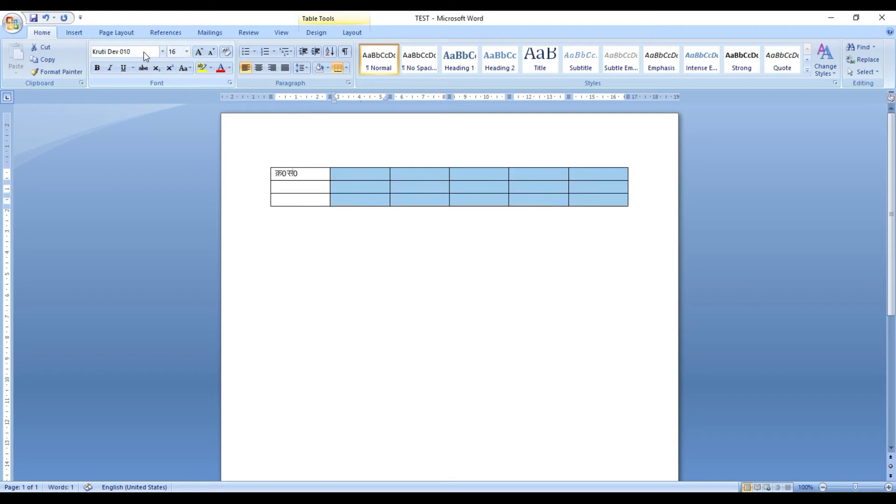
- Enter the heading विववरण in the second column of the table's first row
key(Right)
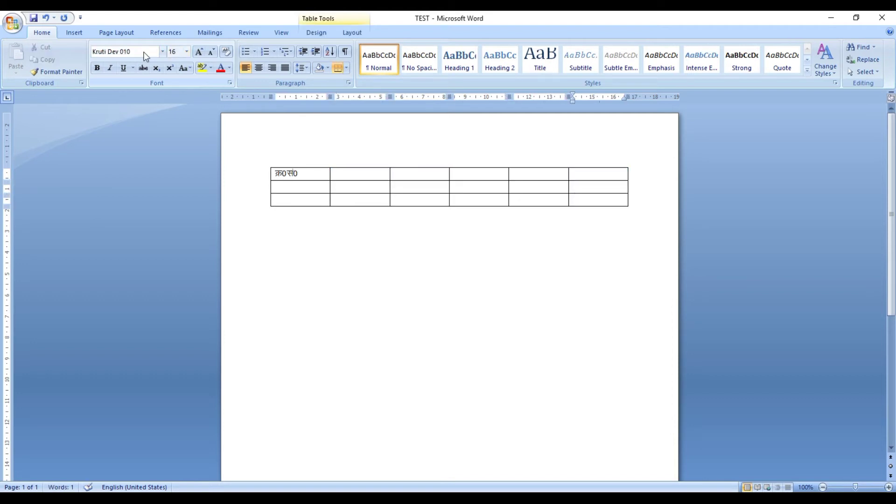
key(Left)
key(Left)
key(Left)
key(Up)
key(Left)
text(fooj.k)
key(Tab)
- Enter the headings नाम and पता in the third and fourth columns of the first row
text(ue)
key(Tab)
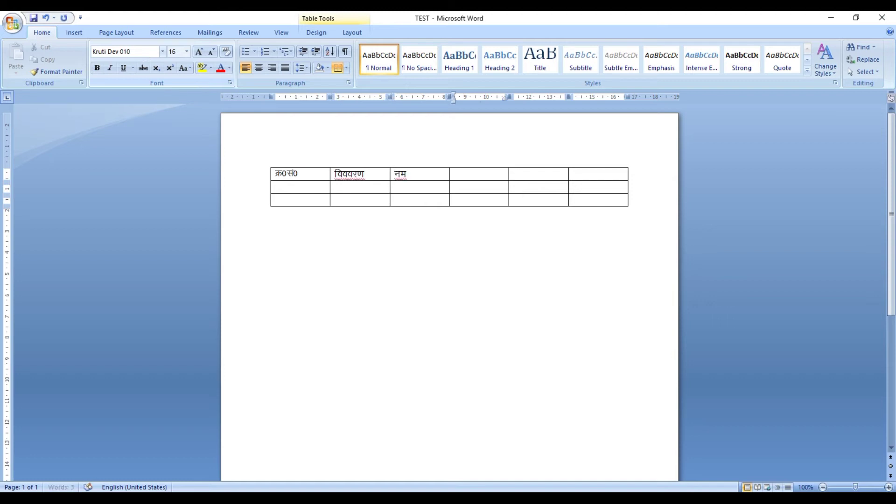
key(shift+Tab)
text(uke)
key(Tab)
text(Irk)
key(shift+Tab)
text(irk)
key(Tab)
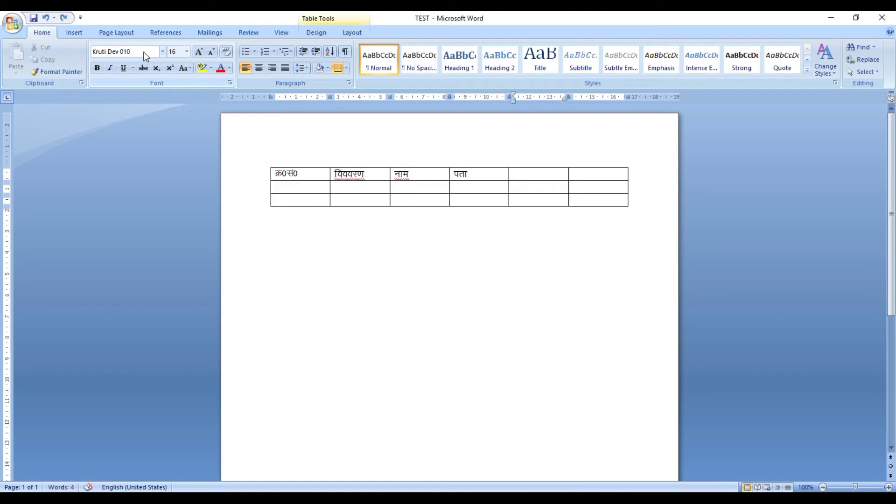
- Enter the headings वर्ग and टिप्पणी in the fifth and sixth columns of the first row
text(oxZ)
key(Tab)
text(fVIi.kh)
- Enter the serial number 1 in the first column of the table's second row
key(Down)
key(Left)
key(Left)
key(Left)
key(Left)
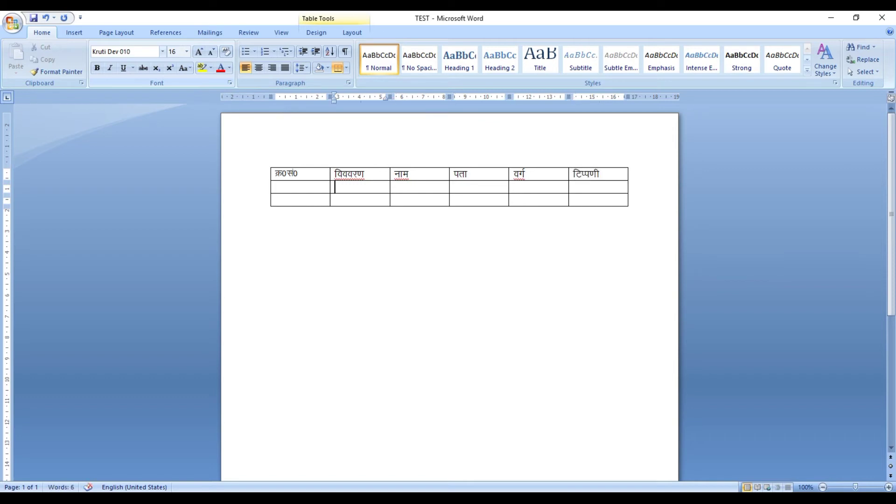
key(Left)
text(1)
- Enter the serial number 2 in the first column of the table's third row
key(Right)
key(Right)
key(Right)
key(Right)
key(Right)
key(Right)
text(1)
text(2)
- Add a new row at the end of the table and enter the serial number 3 in its first column
key(Tab)
key(Tab)
key(Tab)
key(Tab)
key(Tab)
key(Tab)
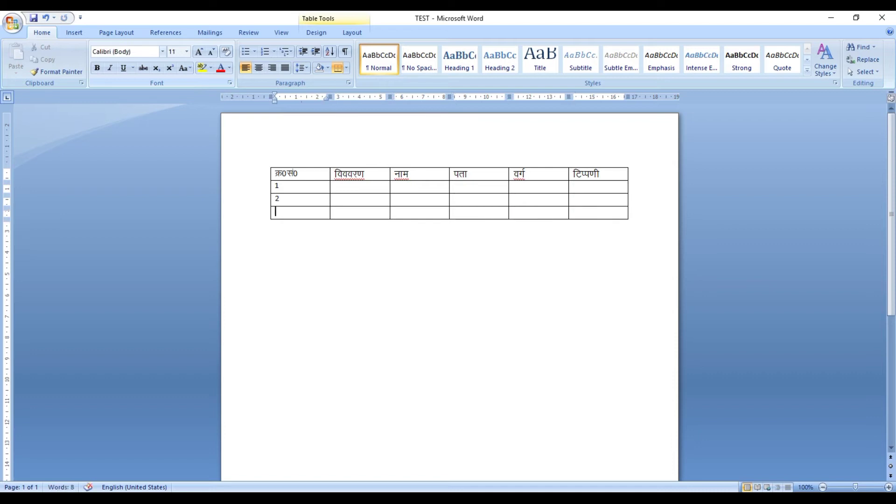
text(3)
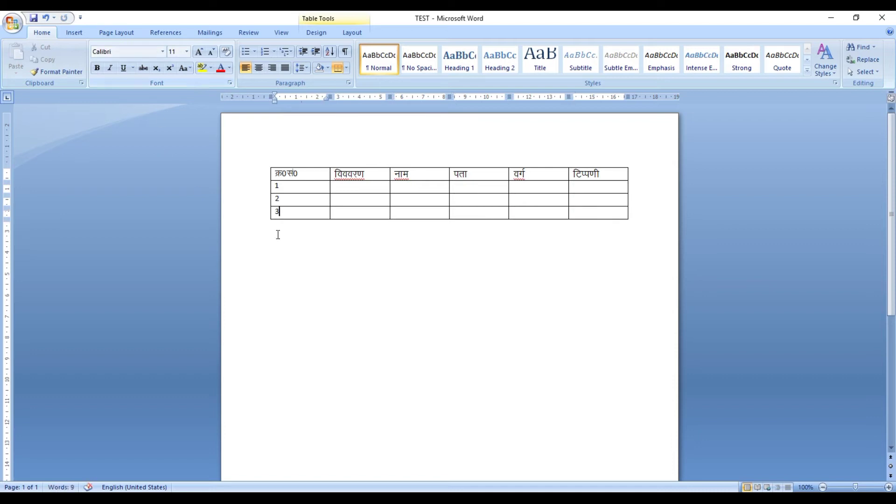
- Add two blank rows at the end of the table, below the row numbered 3
click(594, 213)
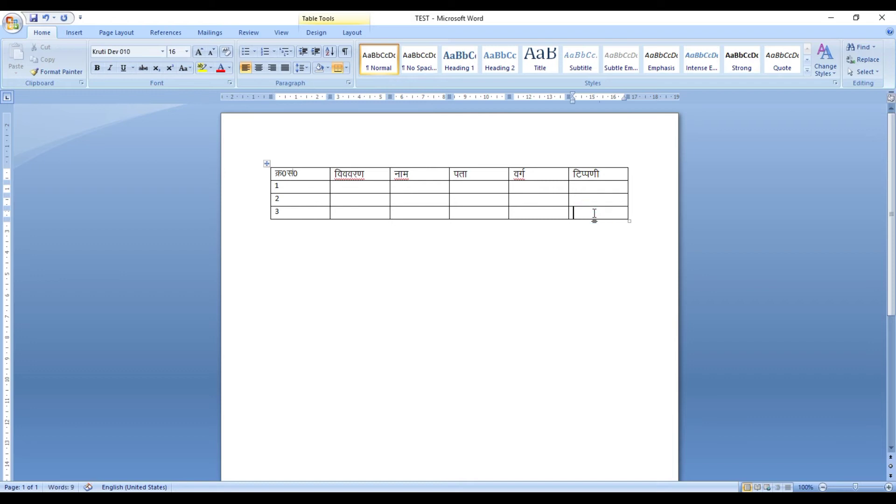
key(Tab)
click(640, 225)
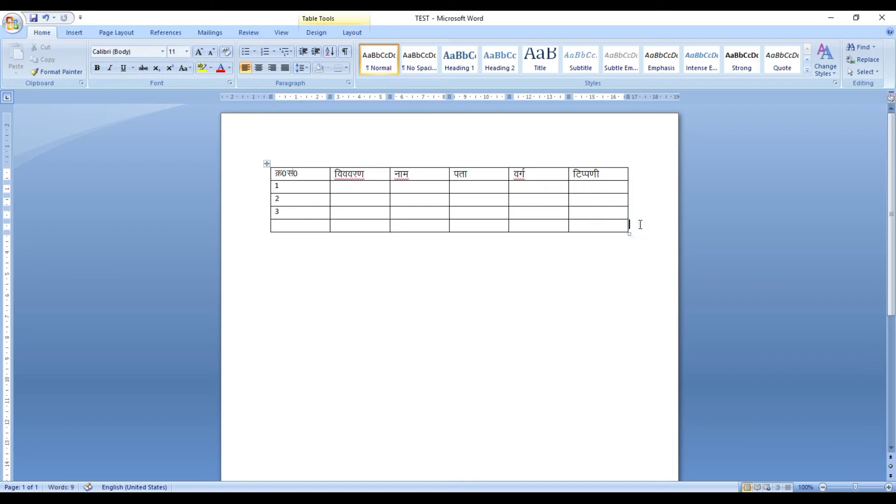
key(Return)
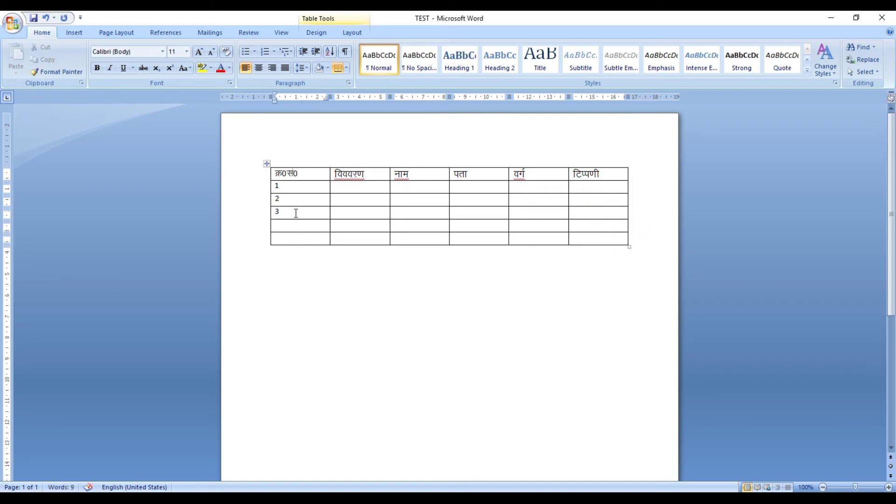
- Move the serial number cells 1 to 3 down the first column so they start at the table's sixth row
click(294, 189)
drag(294, 189, 294, 208)
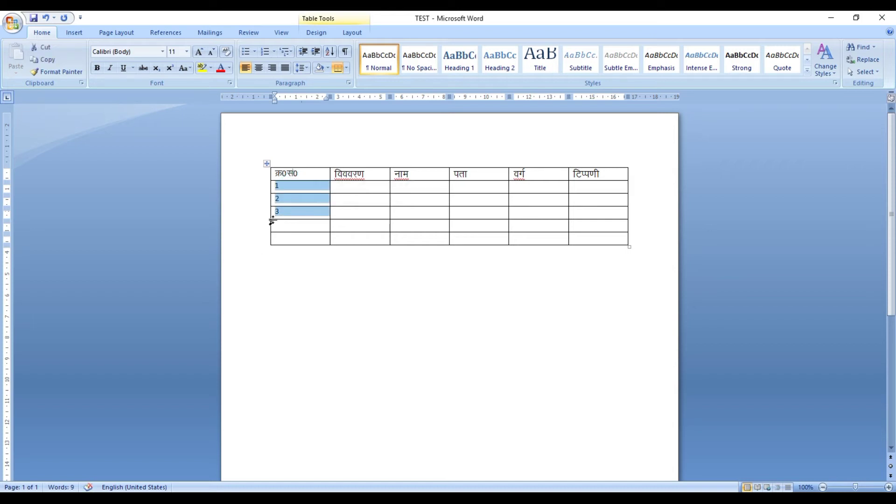
drag(281, 187, 279, 209)
drag(273, 245, 273, 244)
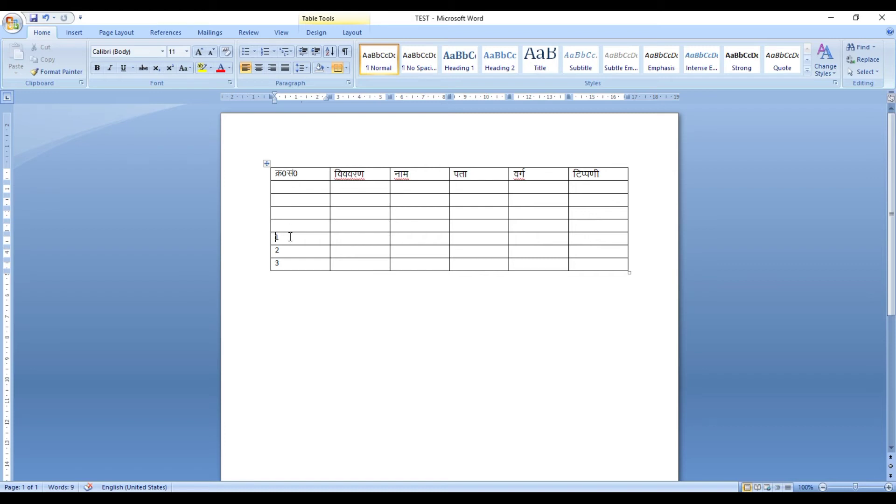
- Move the serial number cells 1 to 3 back up to the second through fourth rows of the first column
drag(289, 236, 298, 191)
click(312, 236)
click(303, 223)
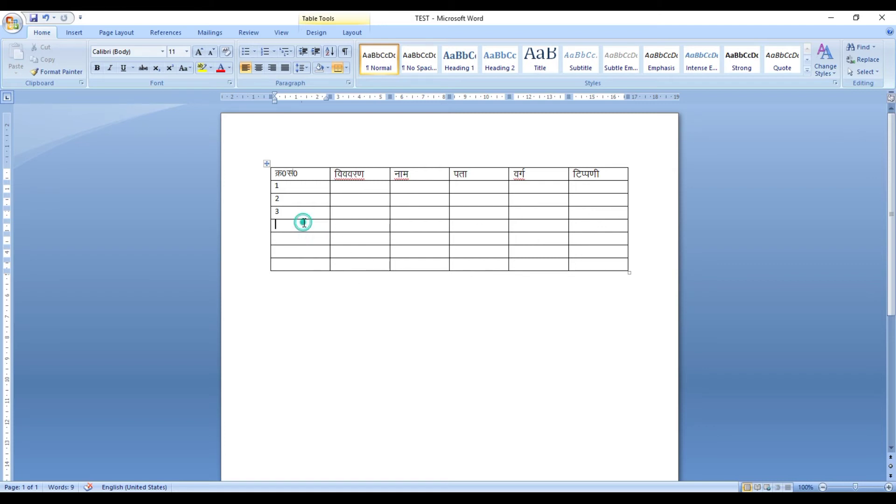
- Copy the four blank rows at the end of the table and paste them as a separate table below it
click(632, 217)
drag(302, 225, 596, 264)
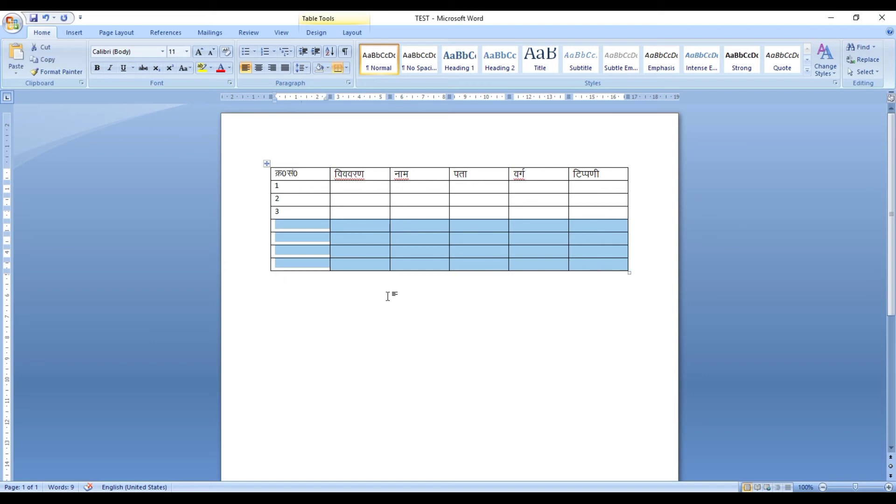
click(369, 288)
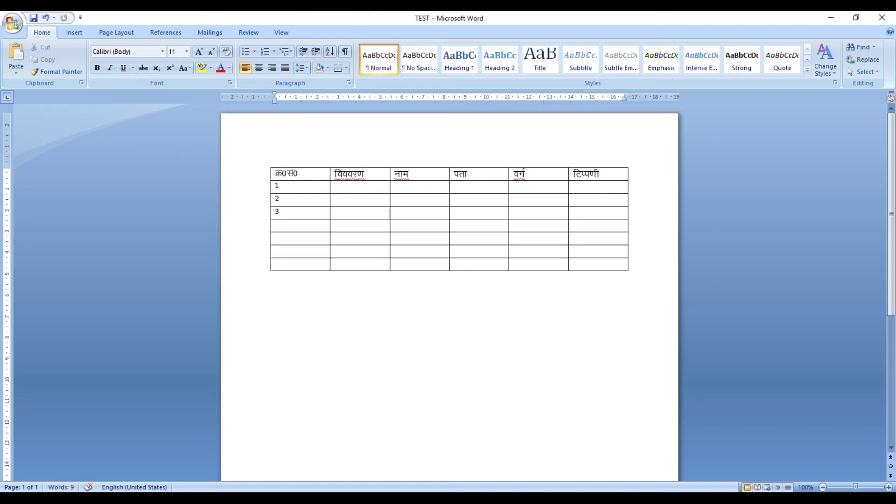
key(ctrl+v)
- Delete the four entire blank rows below the row numbered 3 in the upper table
drag(315, 225, 313, 259)
right_click(314, 260)
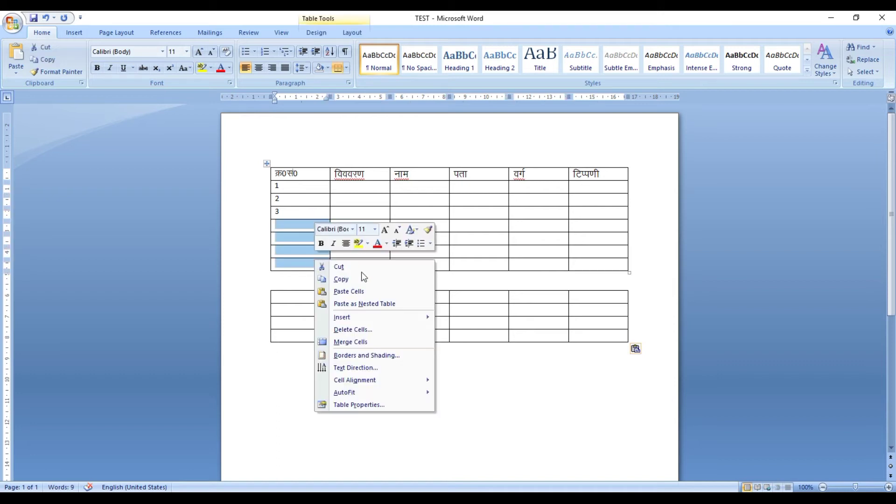
click(352, 331)
click(431, 247)
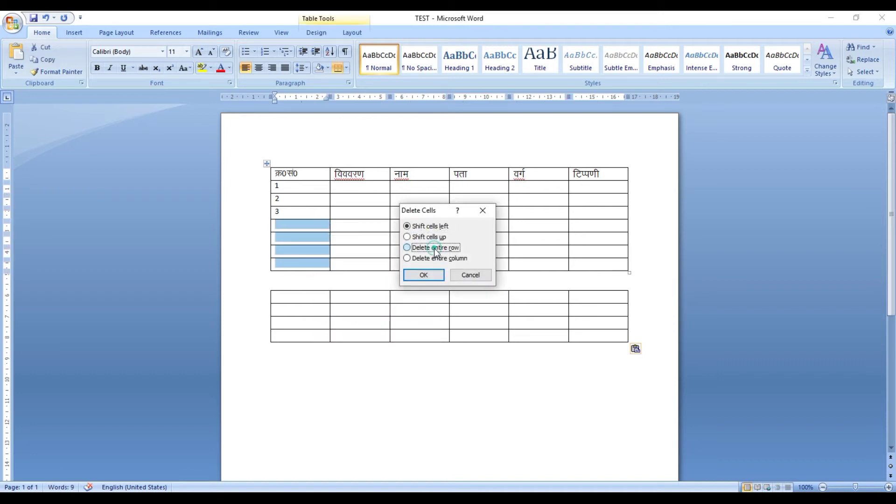
click(419, 277)
- Join the upper and lower tables by deleting the empty paragraph between them
click(422, 312)
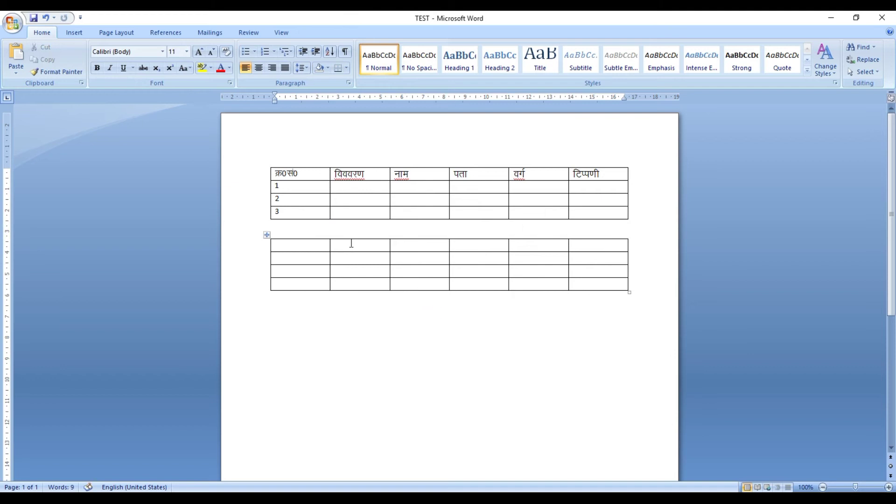
click(304, 227)
key(Delete)
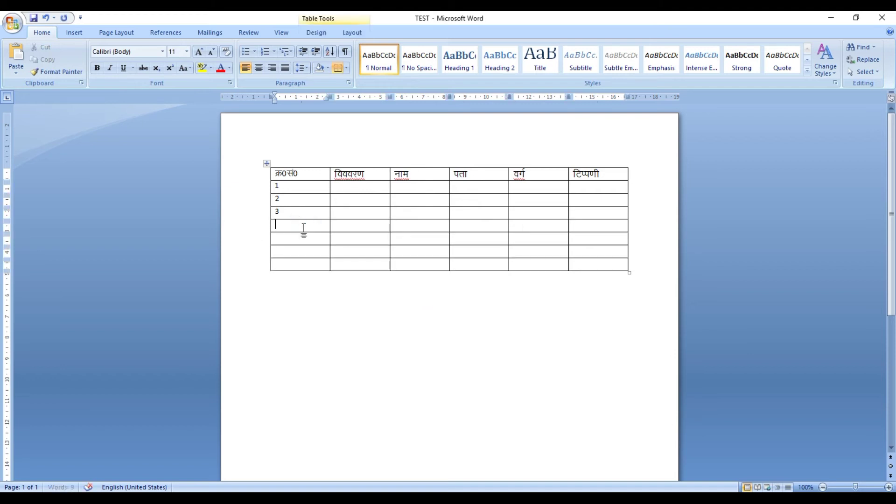
- Split the table above the row numbered 3 and join the two parts again
click(631, 214)
key(ctrl+shift+Return)
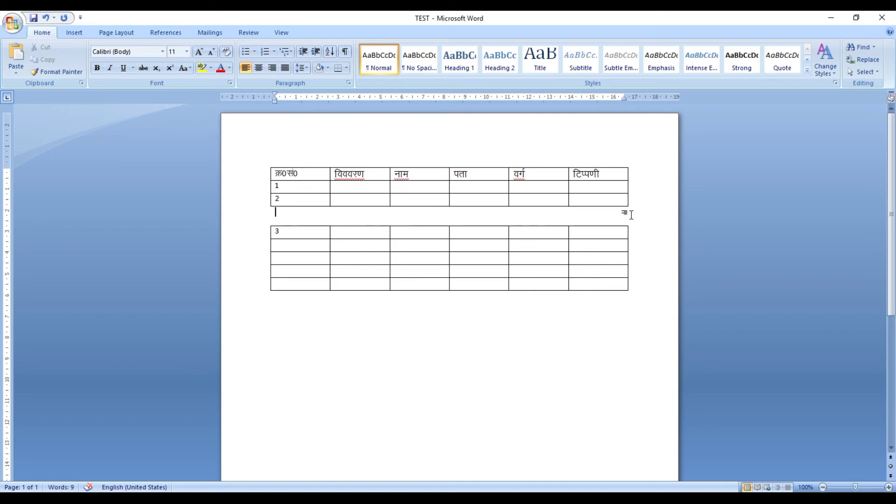
key(Delete)
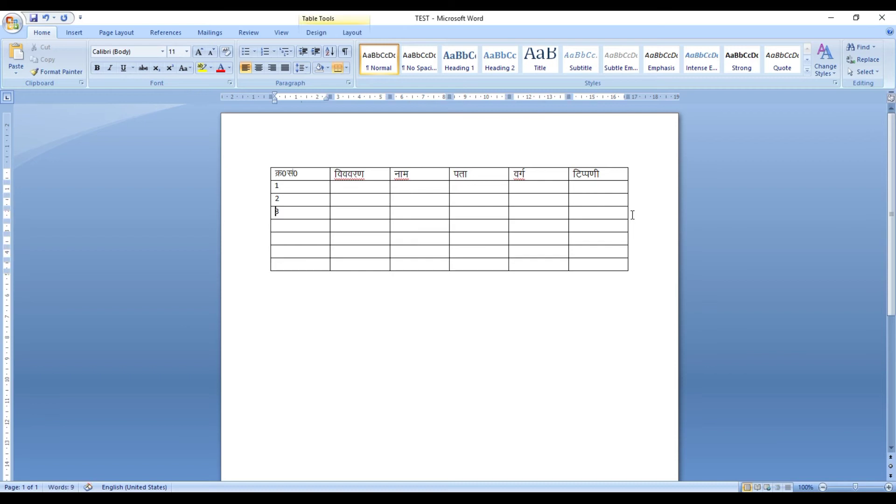
- Start a new paragraph below the table and set its font to Kruti Dev 010 at size 18
click(311, 357)
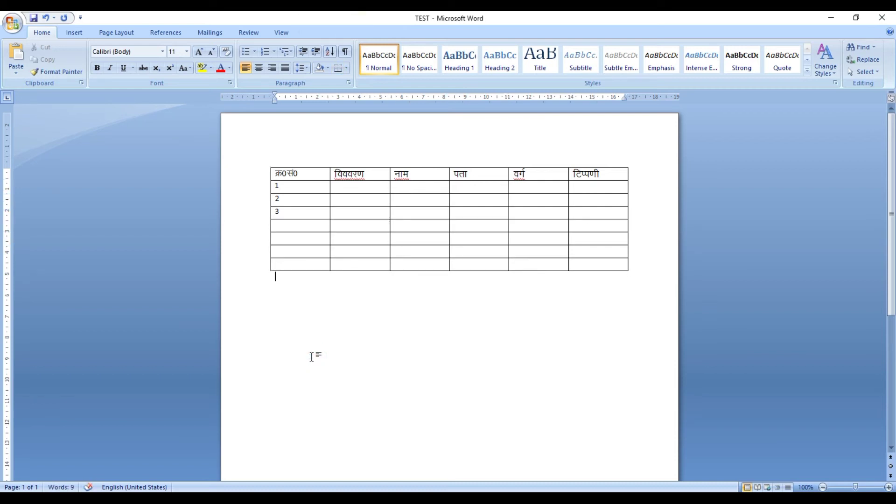
key(Return)
text(Ny)
key(BackSpace)
key(BackSpace)
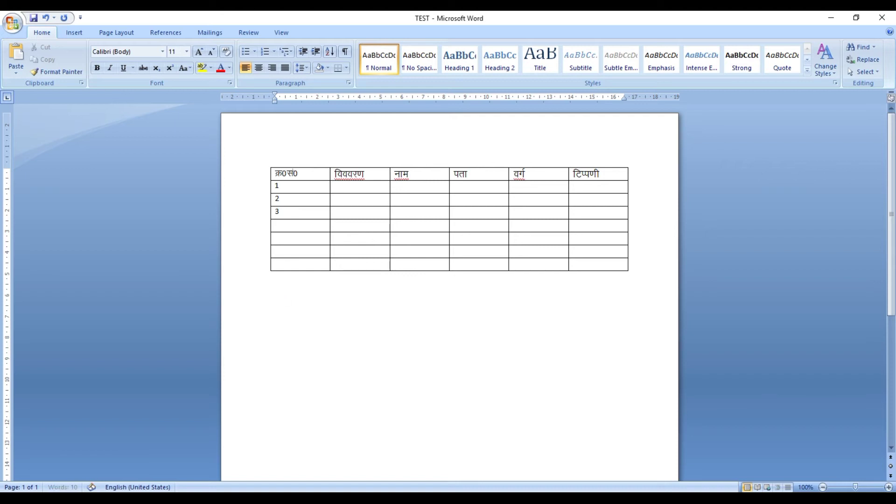
key(ctrl+d)
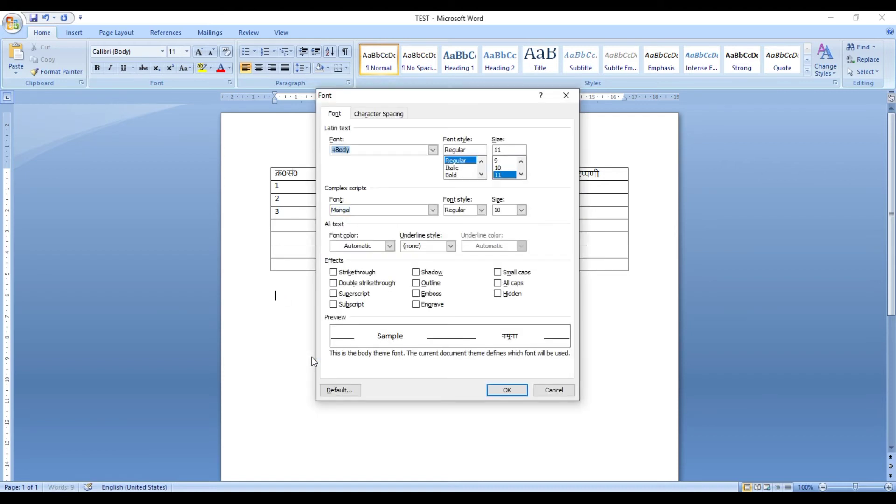
text(kru)
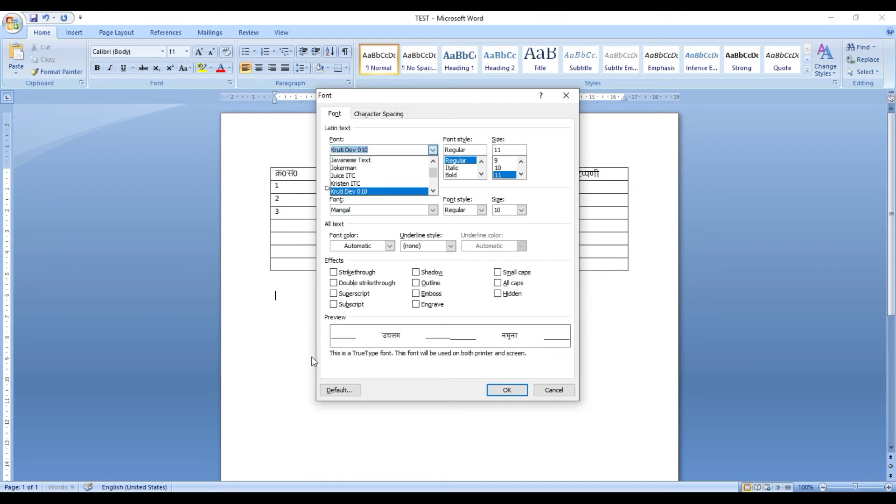
key(Tab)
key(Tab)
text(18)
key(Return)
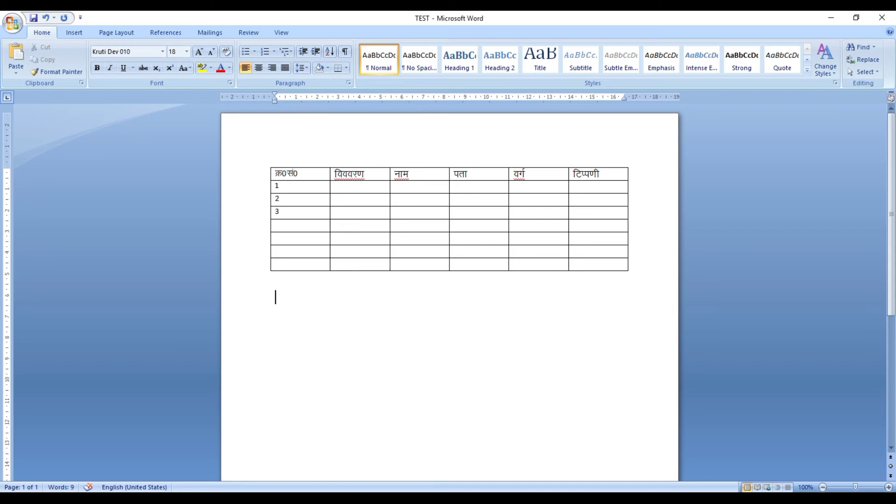
- Enter जिलाधिकारी below the table and गोरखपुर। as a separate paragraph beneath it
text(ftyk)
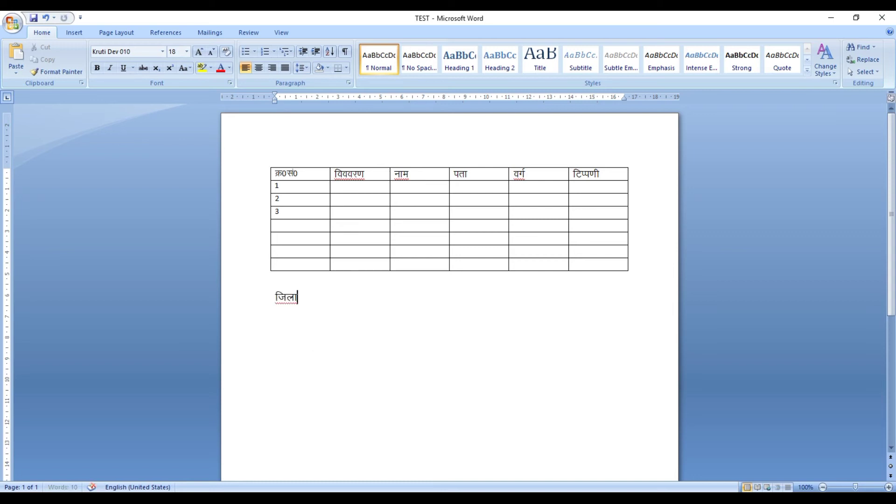
key(BackSpace)
text(f/kdk)
key(BackSpace)
key(BackSpace)
key(BackSpace)
key(BackSpace)
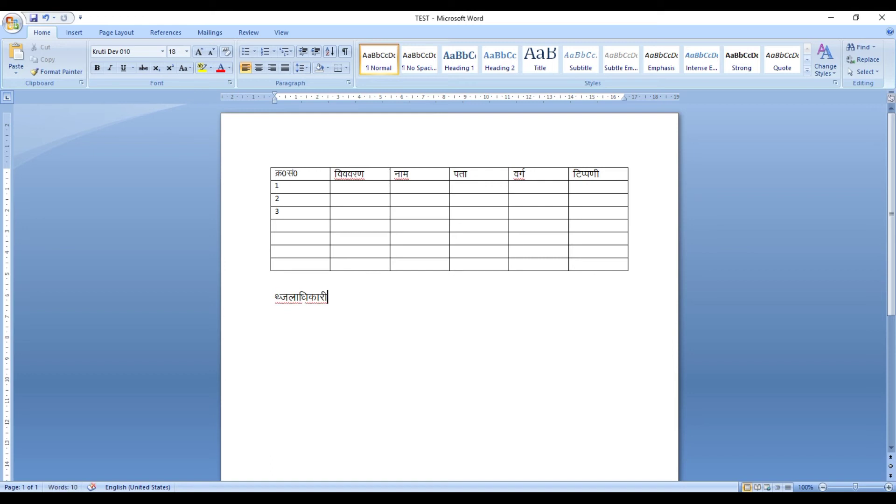
text(dkjh)
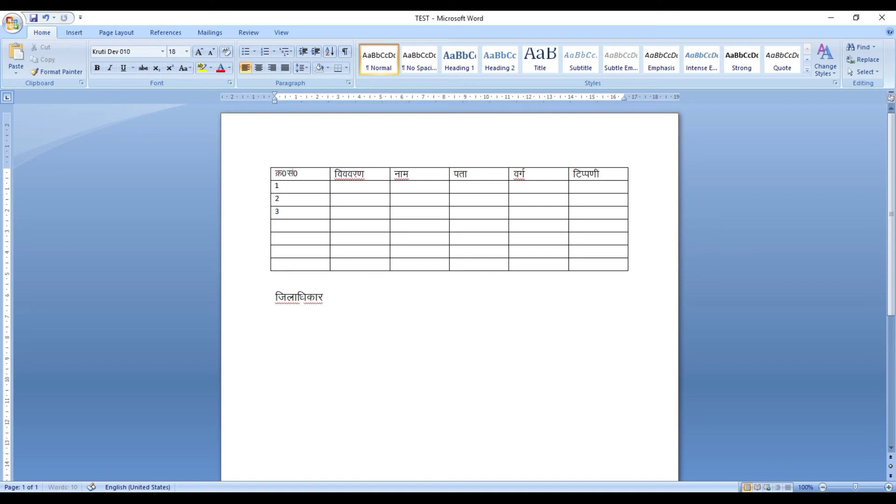
key(Return)
text(xksj[kiqjA)
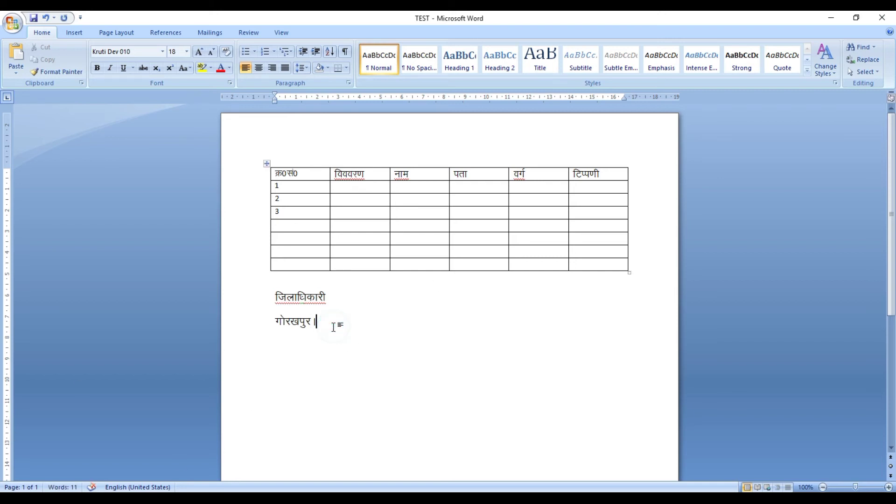
- Set the two signature lines जिलाधिकारी and गोरखपुर। to single line spacing with 0 pt spacing after
click(294, 301)
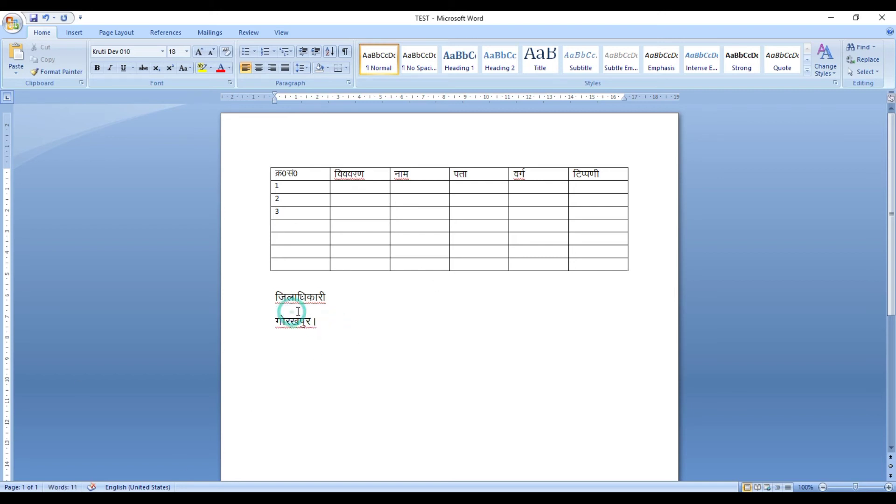
click(314, 329)
drag(334, 329, 269, 297)
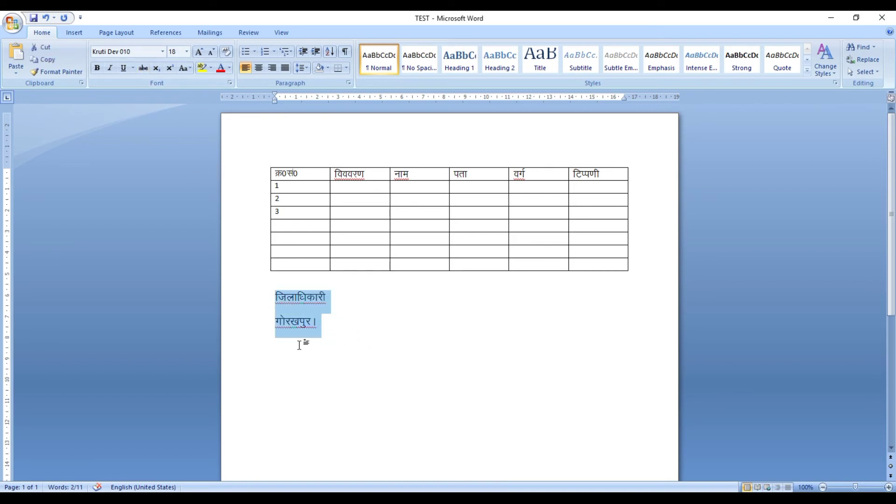
right_click(299, 308)
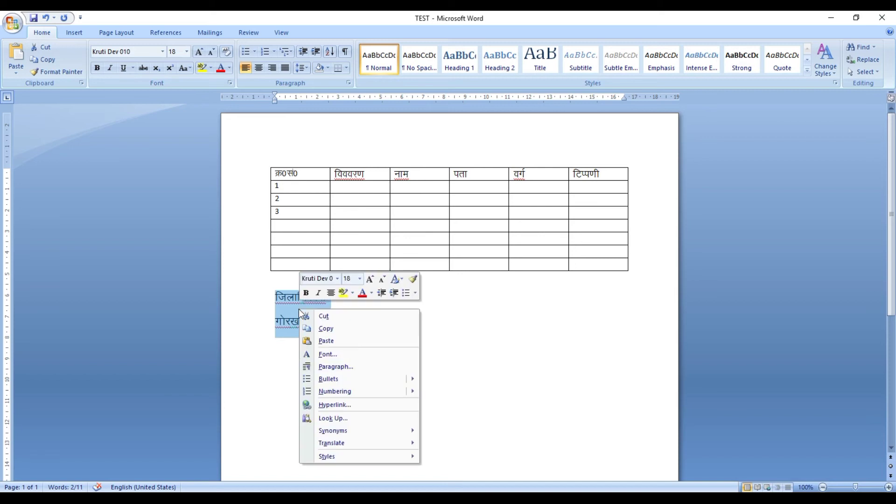
click(356, 368)
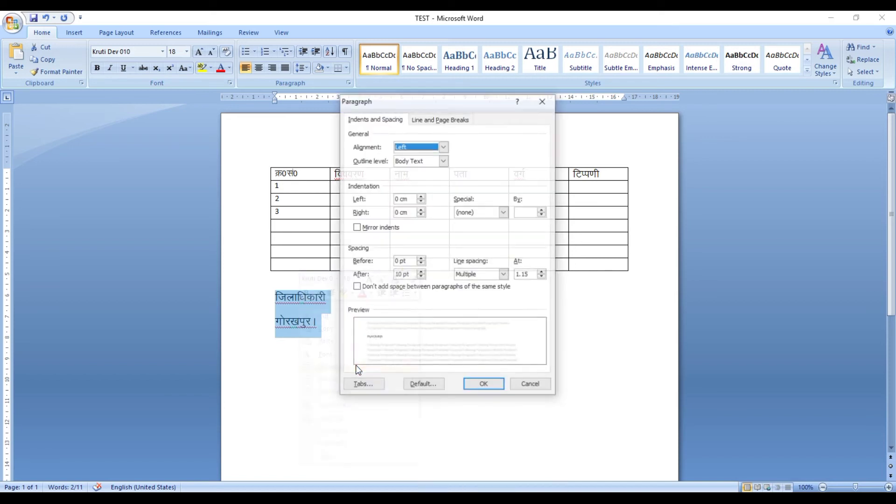
click(485, 276)
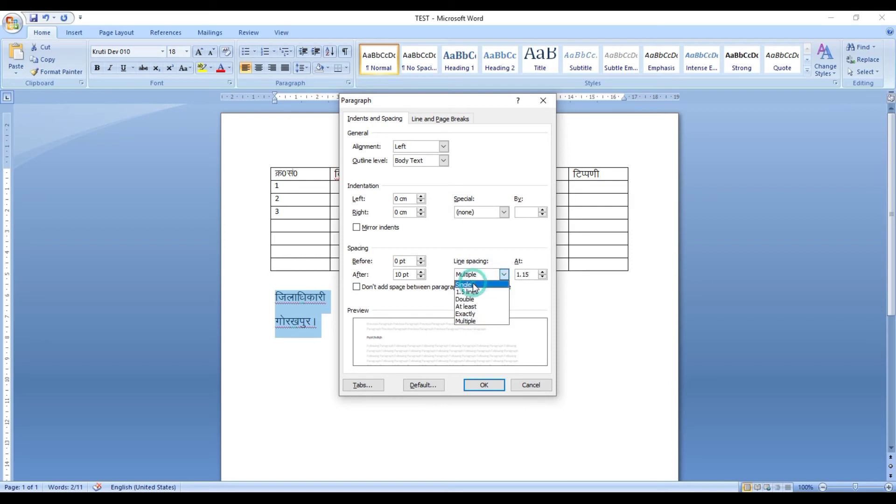
click(472, 284)
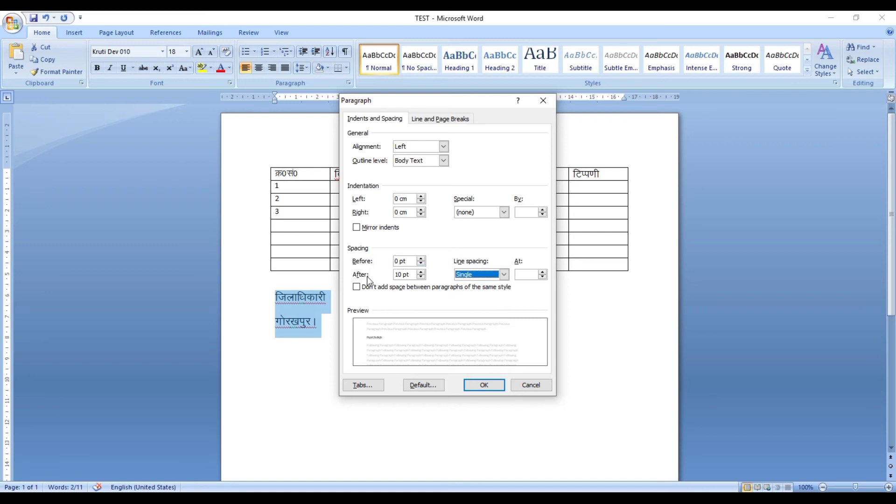
click(422, 276)
click(421, 276)
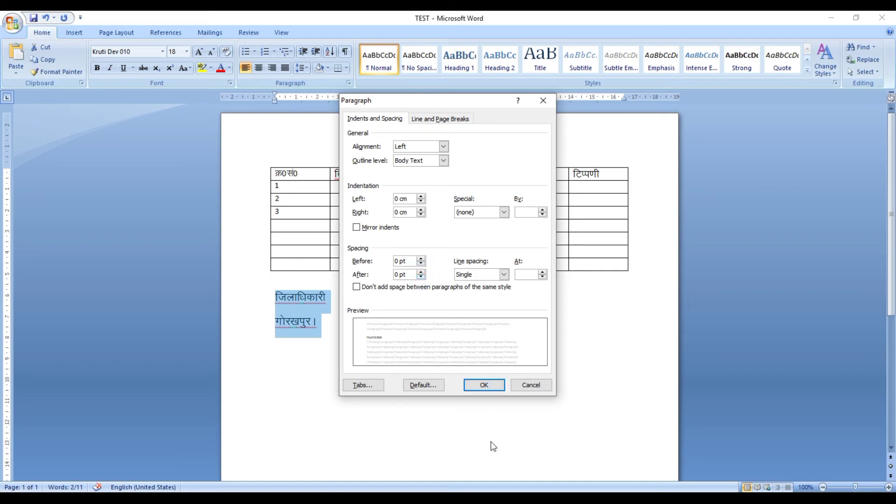
click(482, 385)
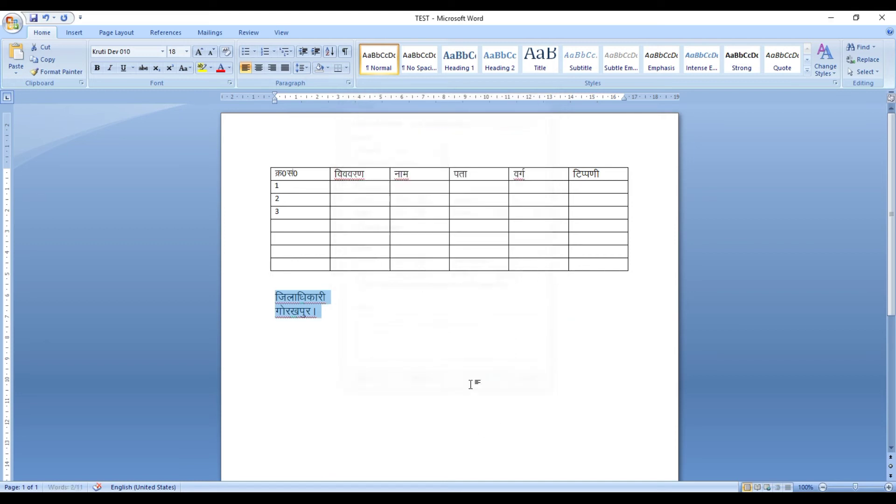
click(296, 326)
click(342, 309)
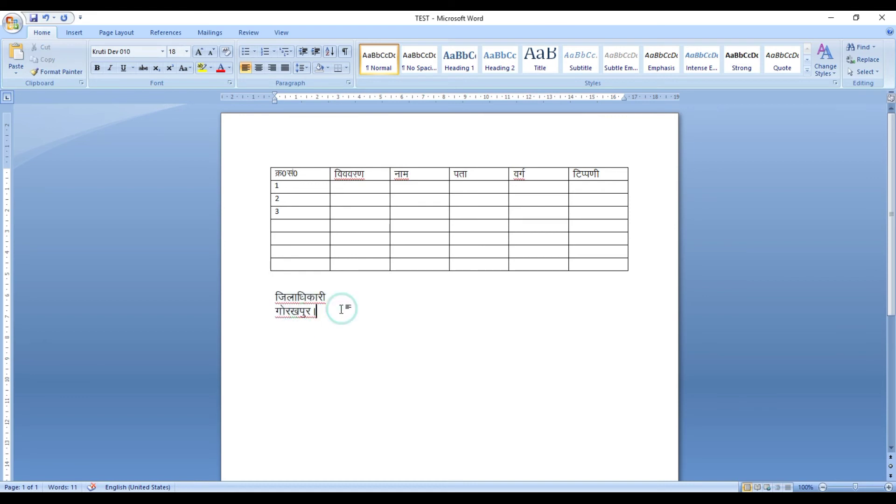
click(322, 322)
click(276, 297)
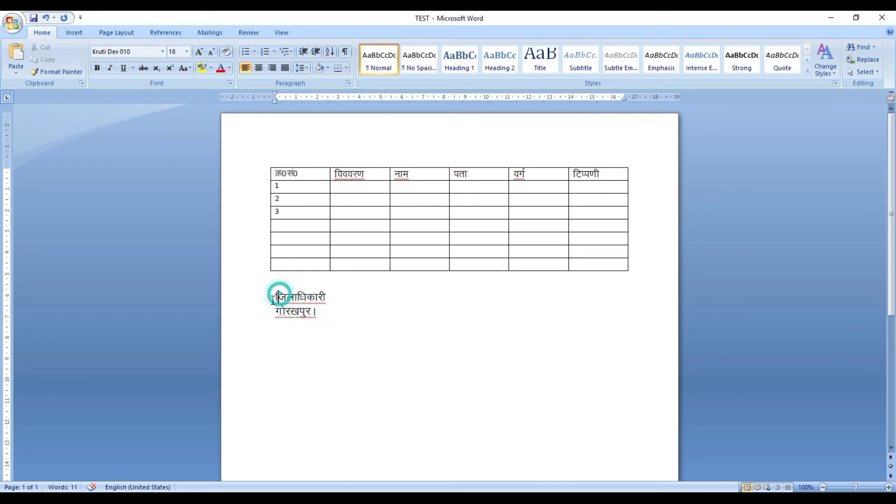
drag(578, 296, 592, 320)
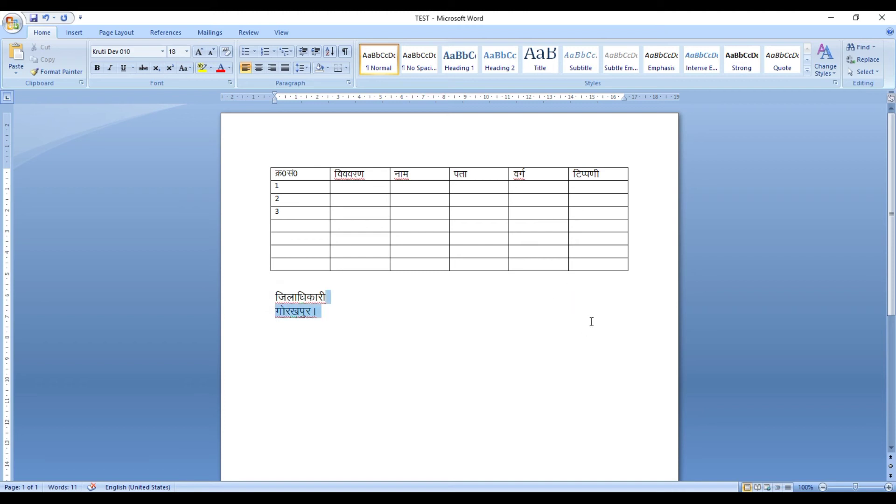
click(577, 298)
click(541, 310)
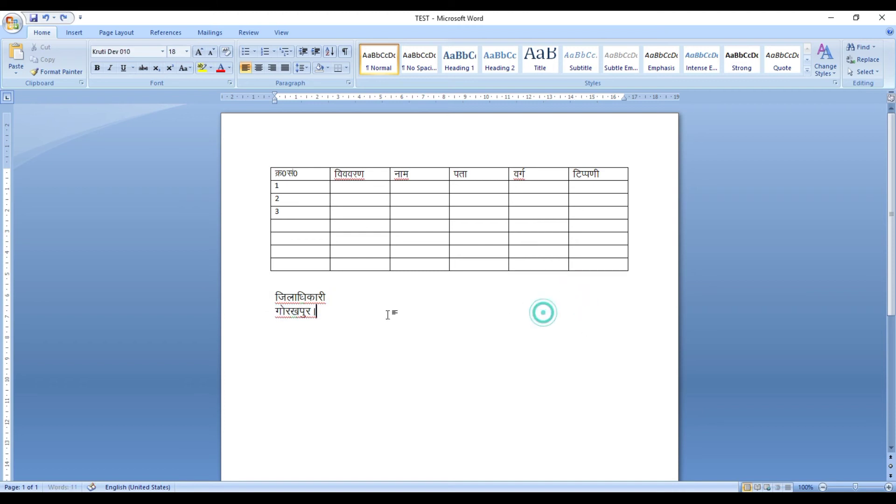
- Try to shift only the जिलाधिकारी line toward the right margin, and undo the shift
click(275, 297)
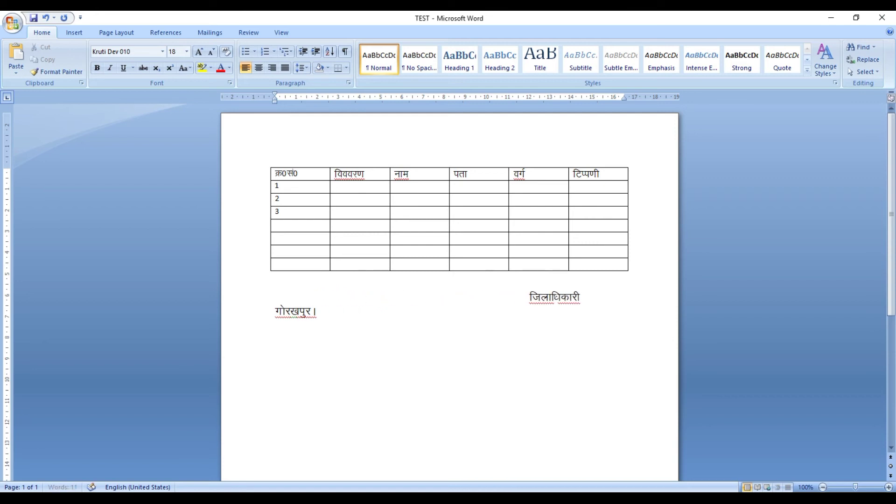
key(ctrl+z)
key(ctrl+z)
click(253, 304)
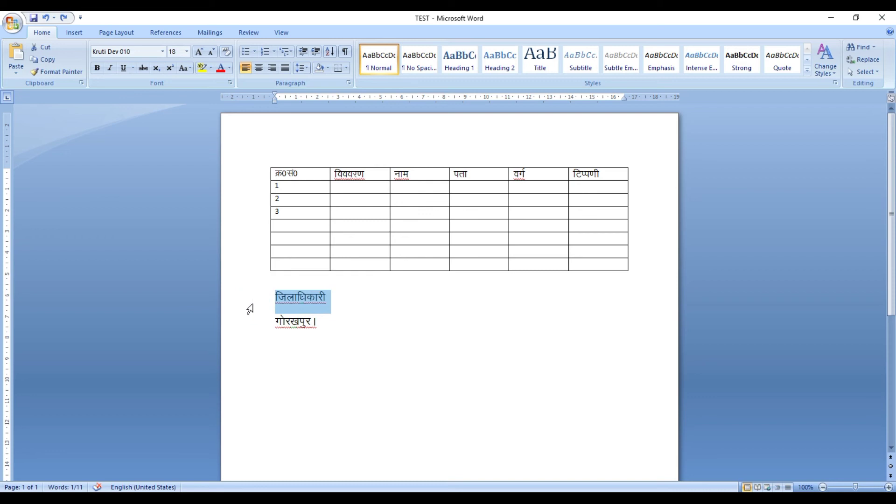
key(ctrl+y)
key(ctrl+z)
click(261, 310)
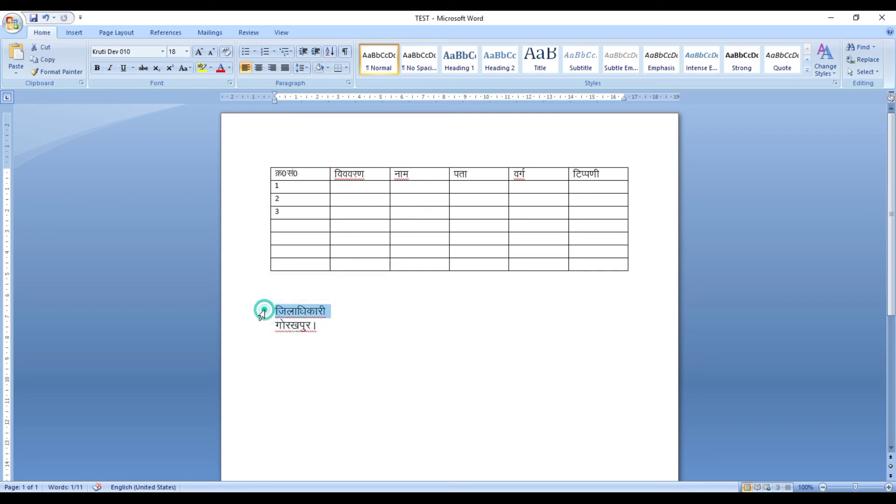
- Try to align जिलाधिकारी and गोरखपुर। one line at a time near the right margin, and undo both shifts
key(Left)
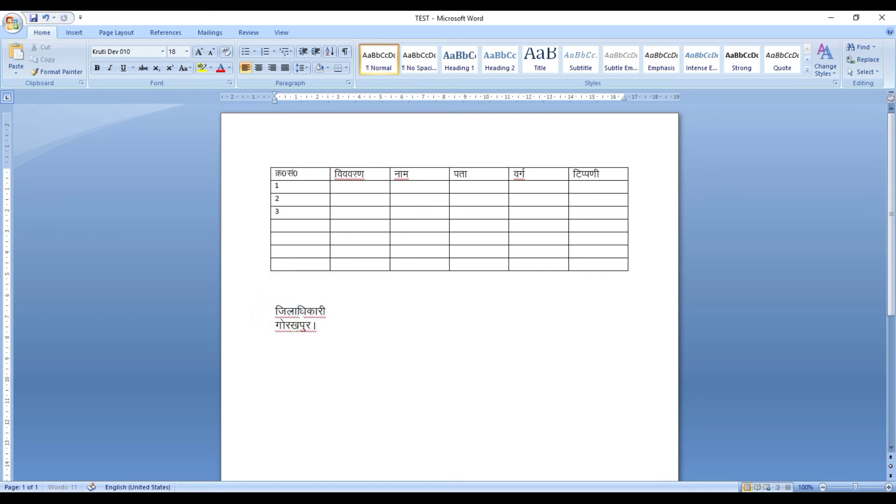
key(Up)
key(Down)
key(Up)
key(Down)
click(274, 312)
key(Return)
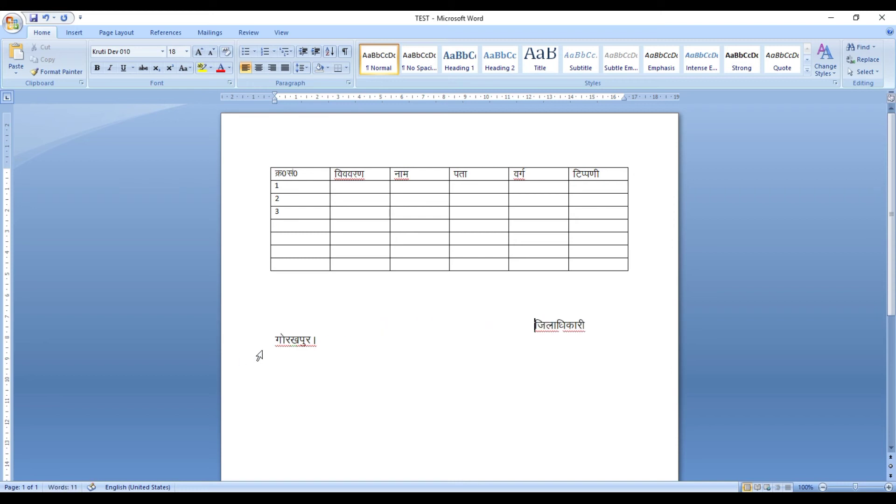
click(273, 340)
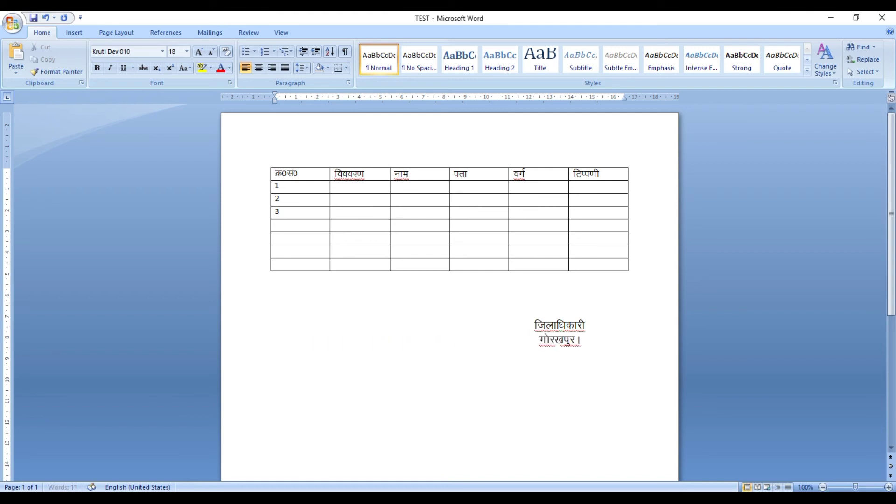
key(ctrl+z)
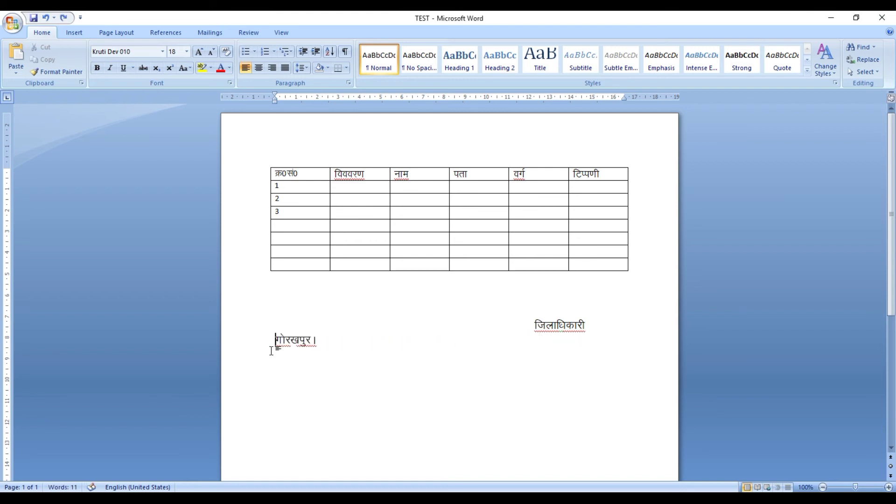
key(ctrl+z)
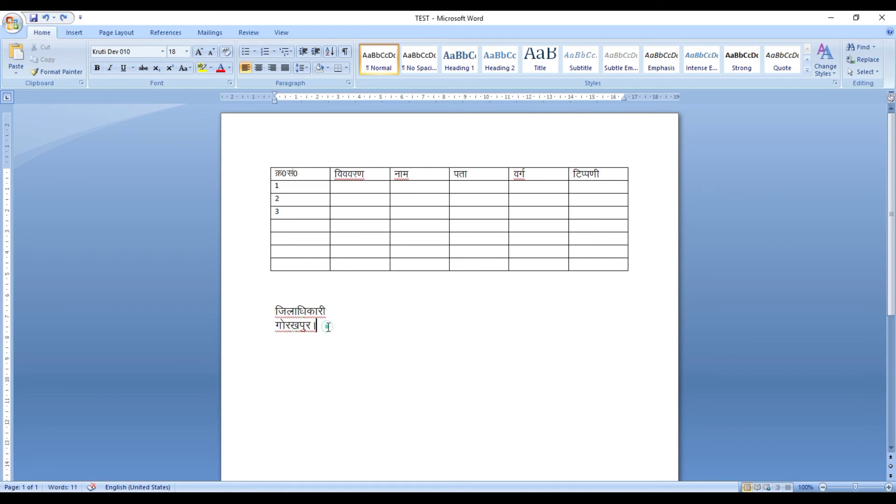
- Centre both signature lines and increase their left indent to about 14 cm, placing them beneath the टिप्पणी column
drag(329, 326, 267, 311)
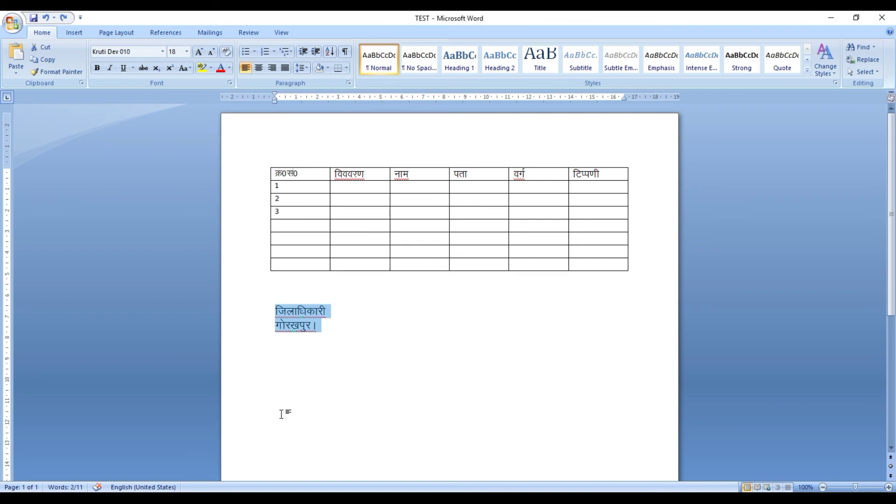
key(ctrl+e)
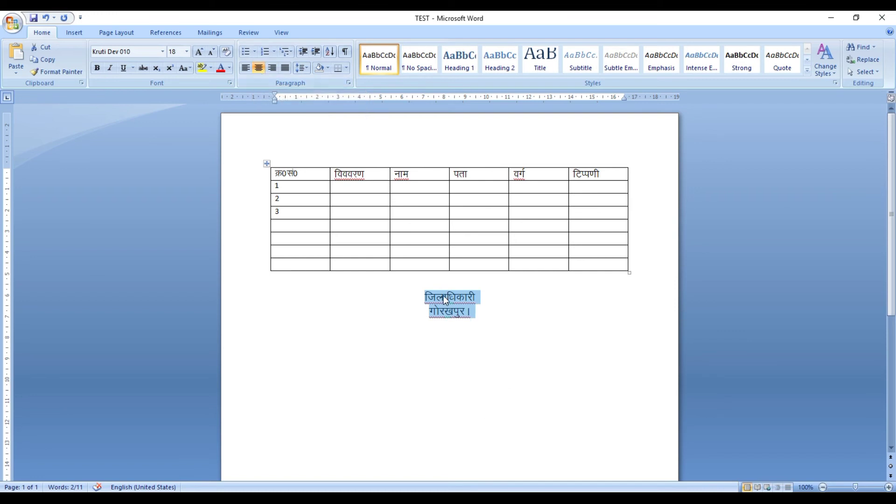
key(Tab)
key(Tab)
key(Tab)
key(Tab)
key(Tab)
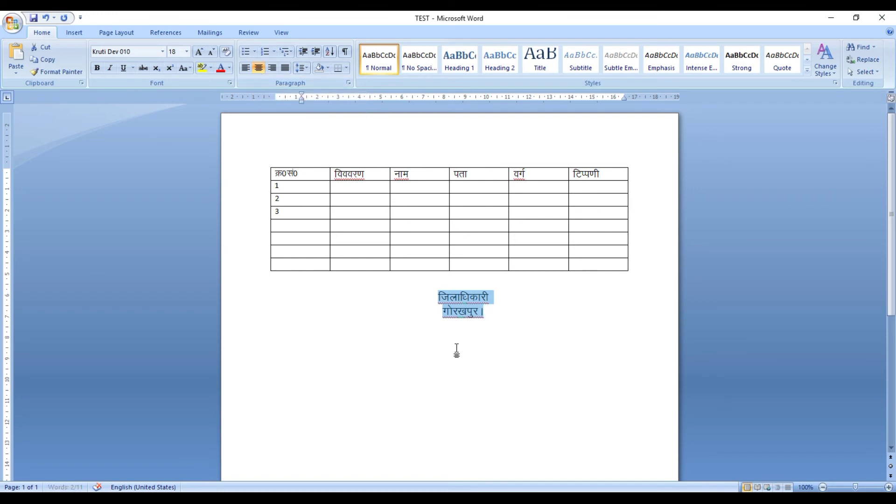
key(Tab)
key(Tab)
key(Tab)
key(Tab)
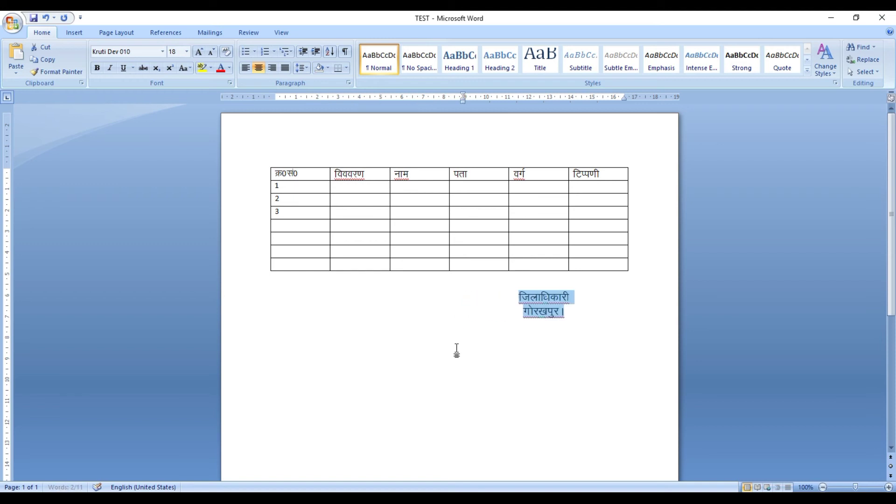
key(Tab)
key(Tab)
key(Tab)
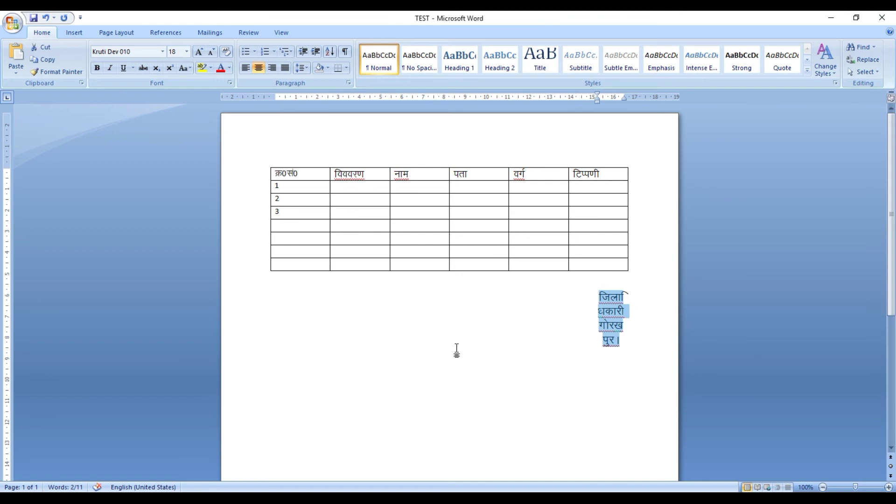
key(shift+Tab)
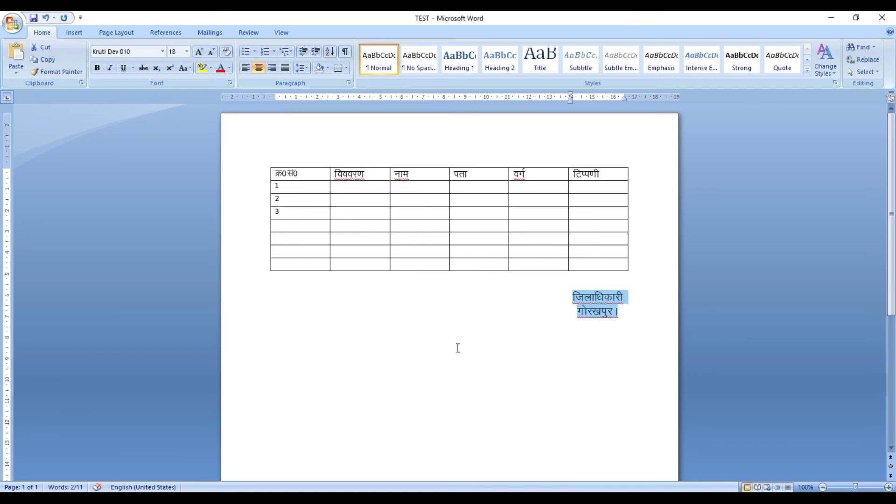
key(Left)
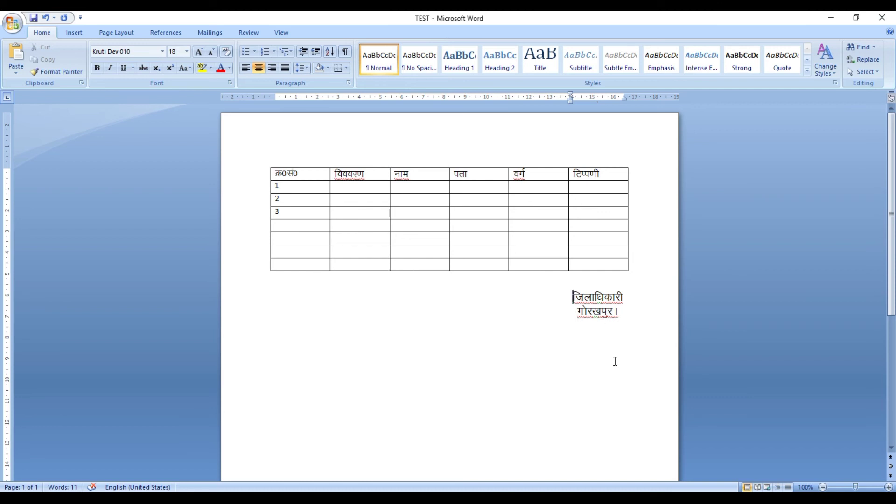
- Try to reach a second page by adding empty paragraphs after गोरखपुर।, and undo them
scroll(521, 386, down, 5)
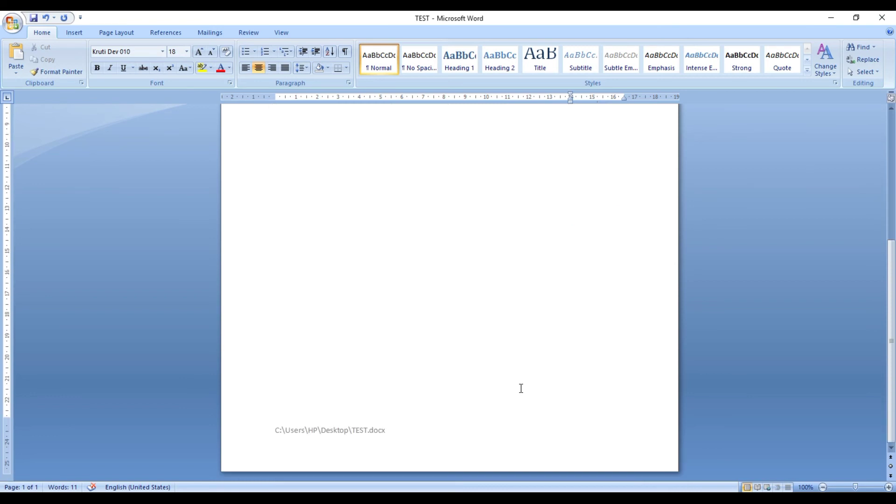
scroll(521, 387, up, 5)
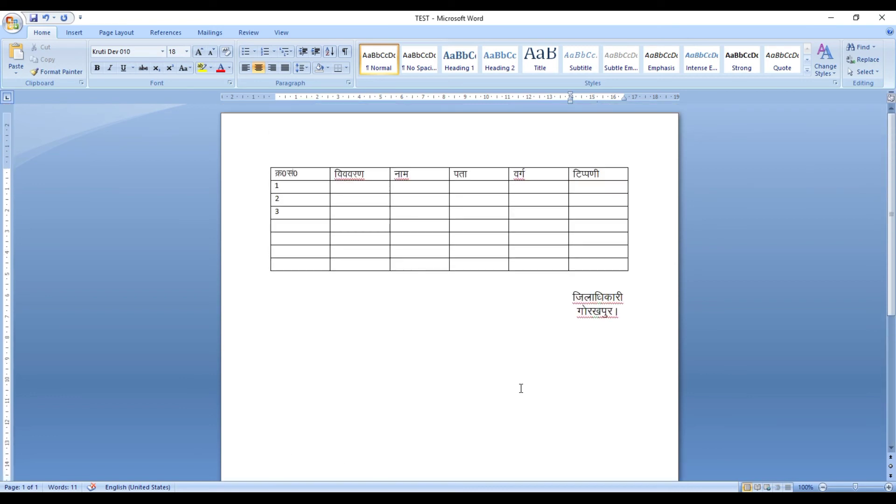
scroll(521, 388, down, 5)
scroll(521, 388, up, 1)
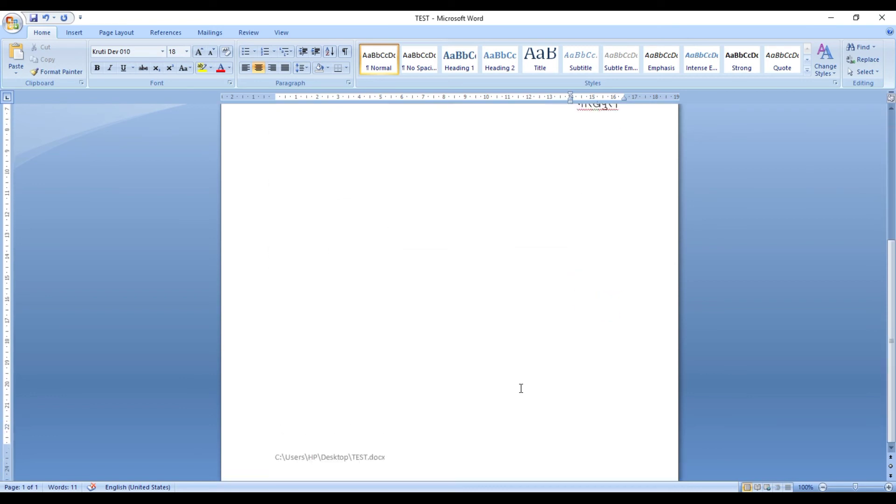
scroll(521, 388, down, 1)
scroll(521, 388, up, 10)
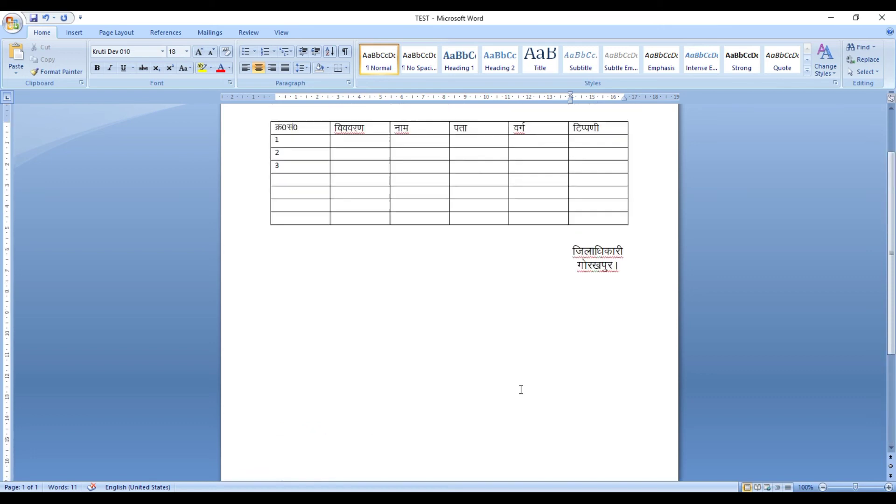
click(644, 307)
scroll(631, 325, down, 5)
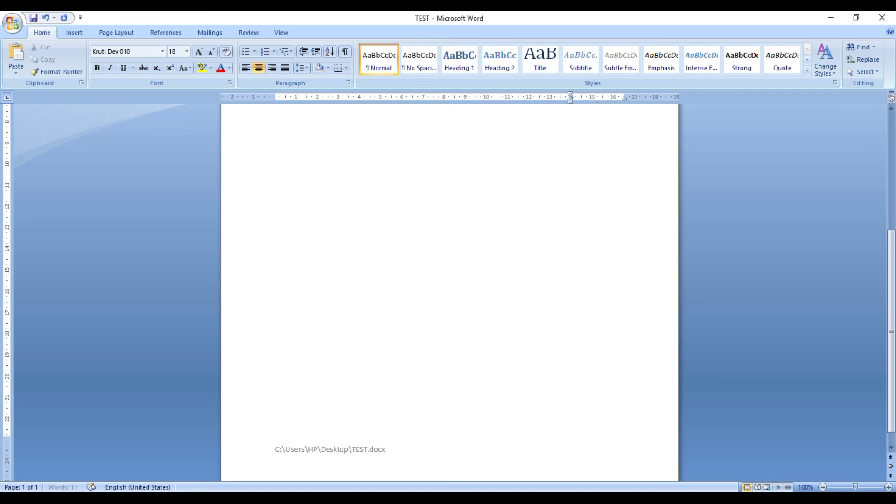
key(Return)
key(Return)
key(Return)
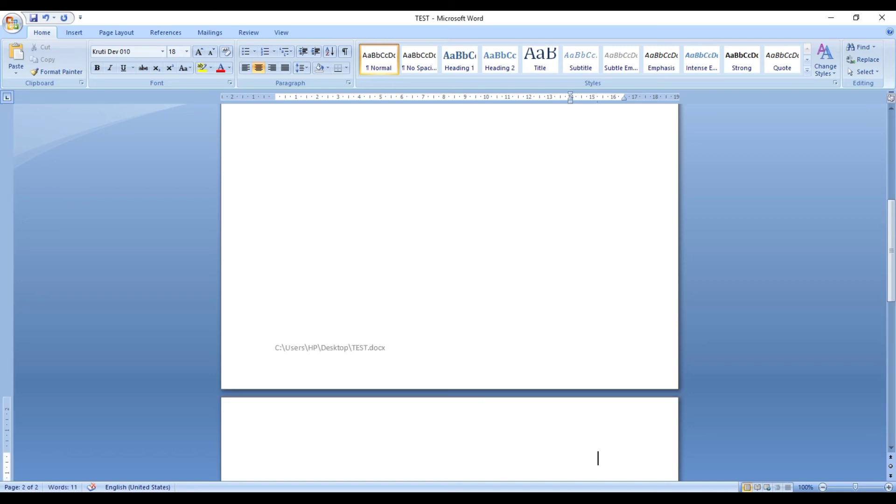
scroll(608, 335, up, 6)
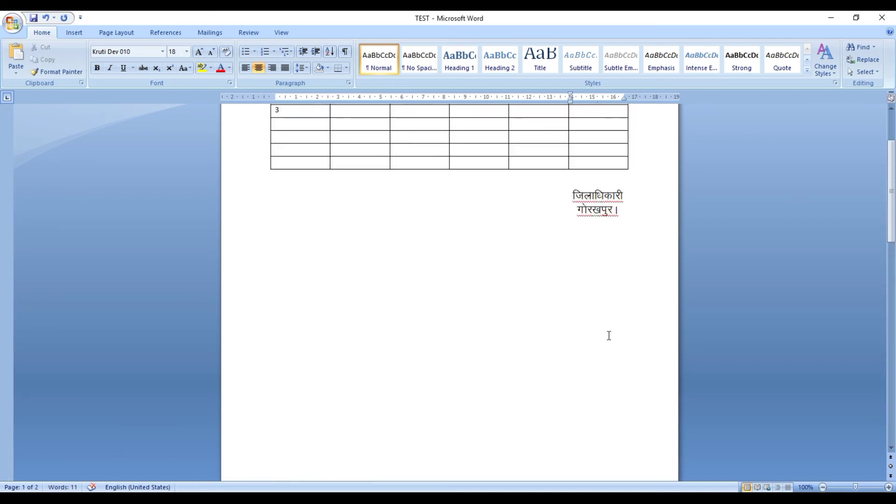
scroll(608, 335, down, 6)
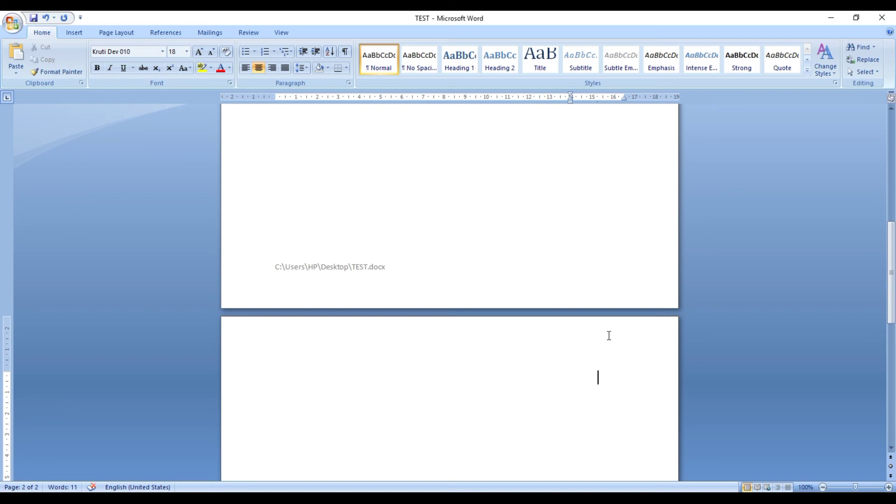
key(ctrl+z)
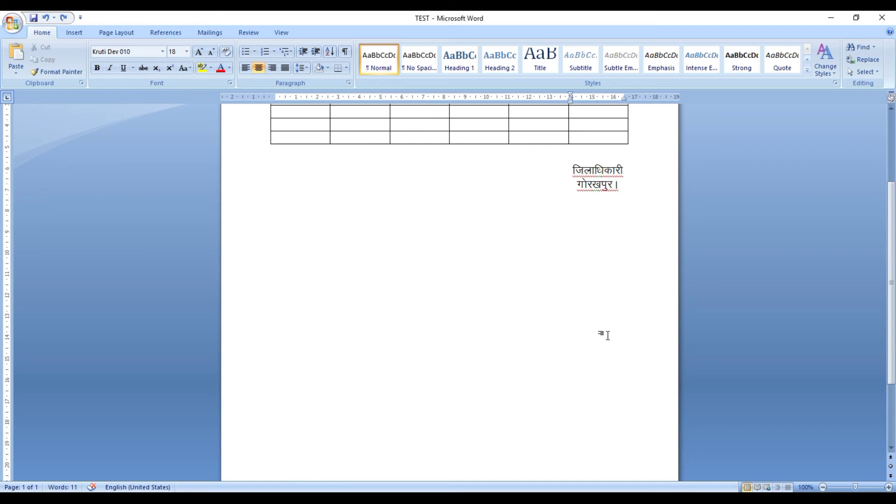
- Insert a page break after गोरखपुर। to start a second page
key(ctrl+y)
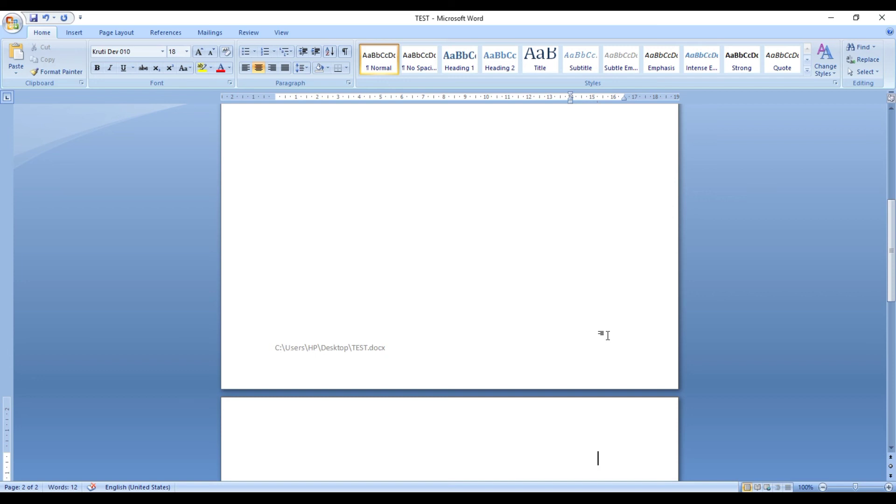
scroll(607, 335, down, 5)
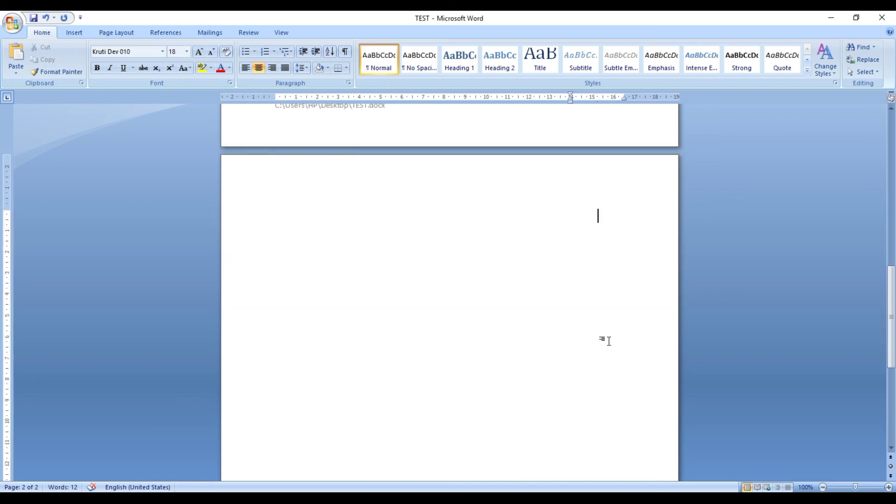
- Add two more page breaks on the second page and delete both of them
key(ctrl+Return)
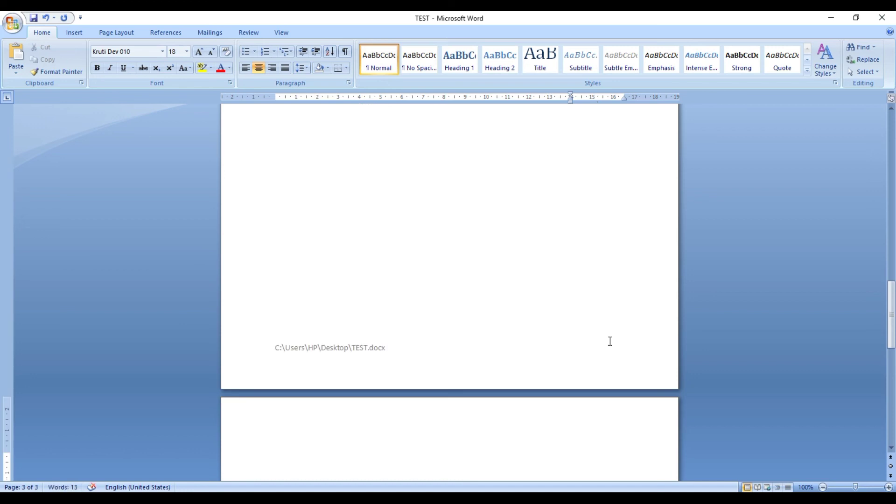
key(ctrl+Return)
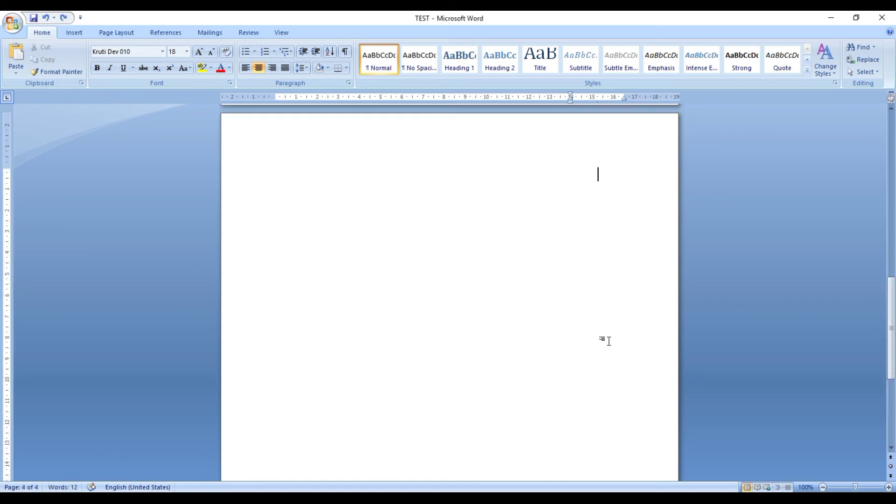
key(BackSpace)
key(BackSpace)
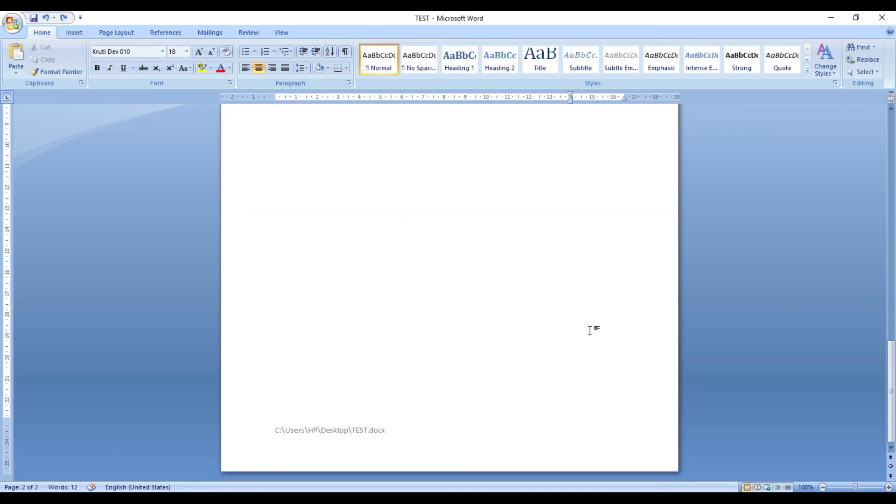
- Review both pages, from the table and signature block to the path-and-name footer
scroll(590, 330, up, 15)
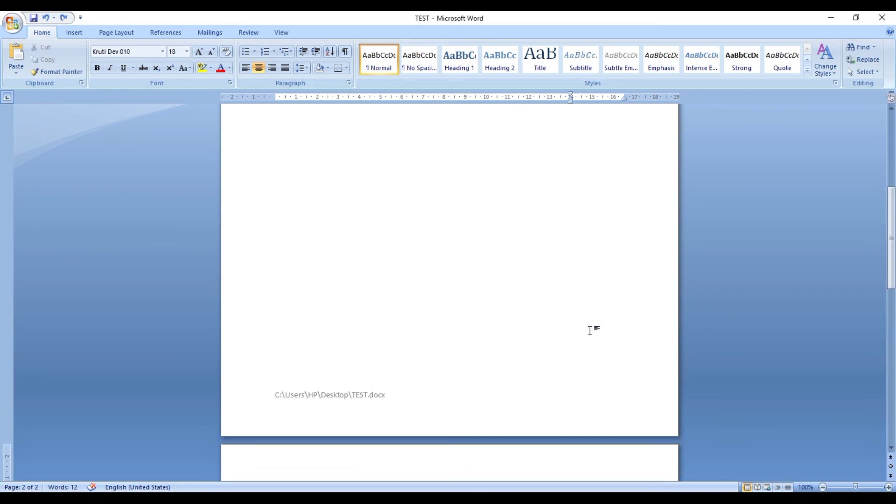
scroll(590, 330, down, 15)
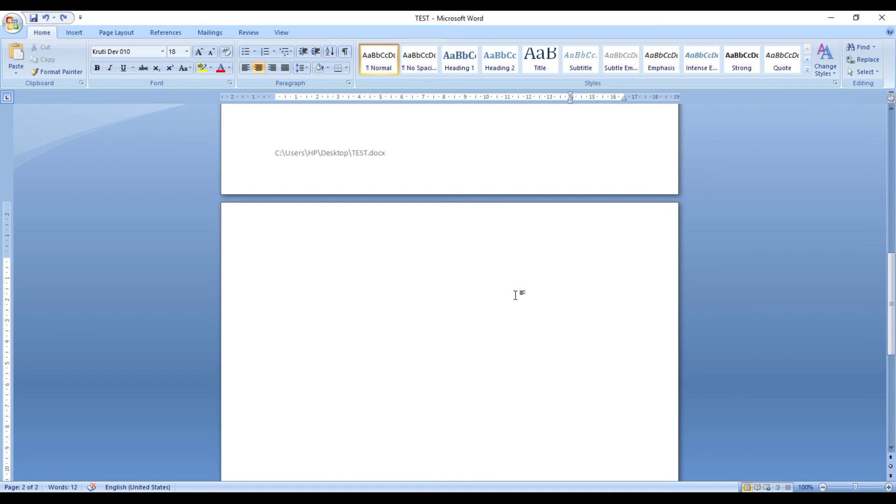
scroll(352, 335, up, 15)
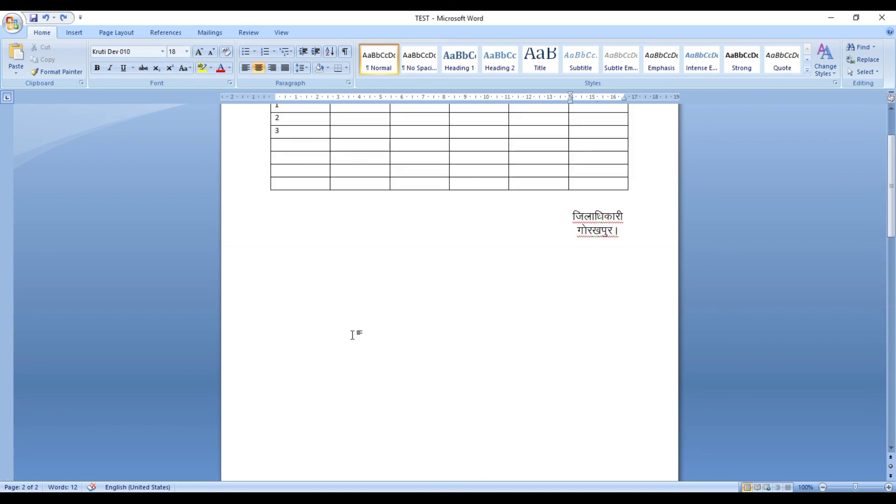
scroll(352, 334, up, 3)
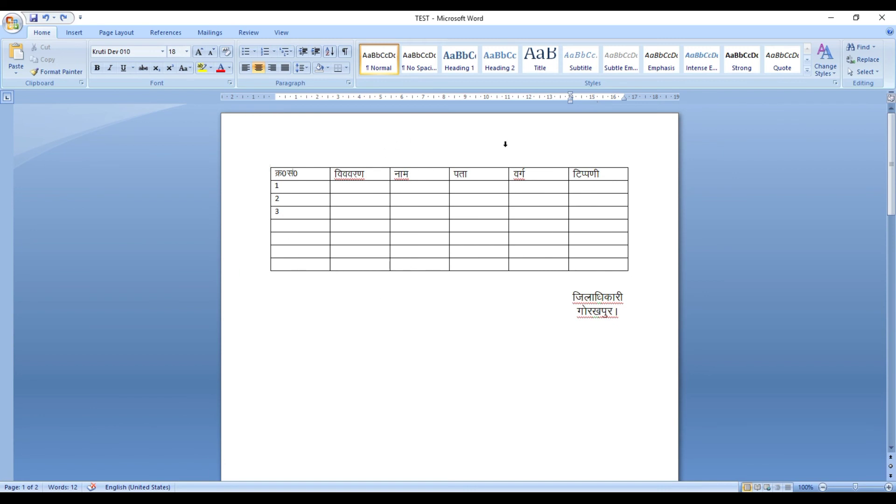
scroll(373, 295, down, 3)
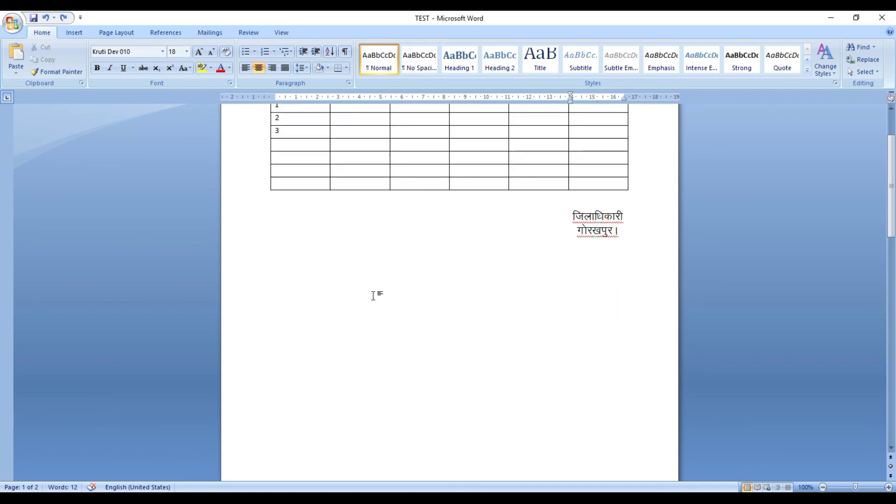
scroll(397, 299, down, 6)
scroll(397, 299, up, 9)
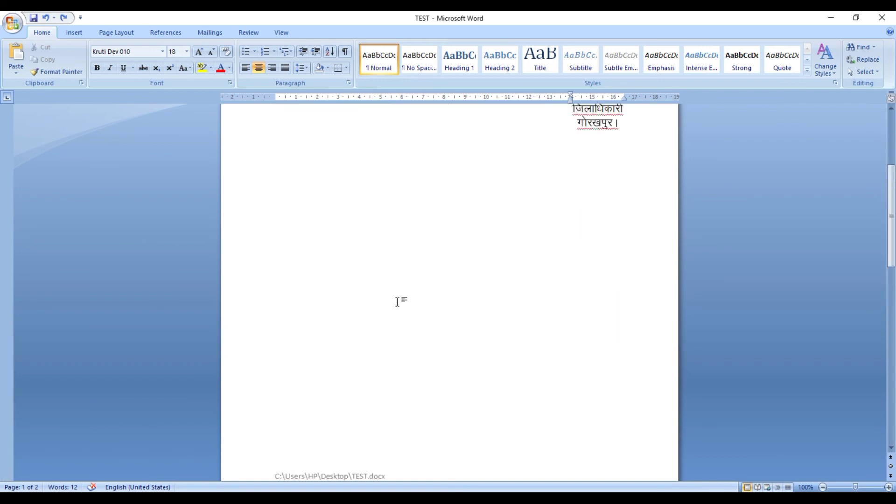
- Reset the empty paragraph on the second page to left alignment with no left indent
scroll(421, 297, down, 8)
scroll(422, 295, up, 4)
scroll(424, 294, down, 6)
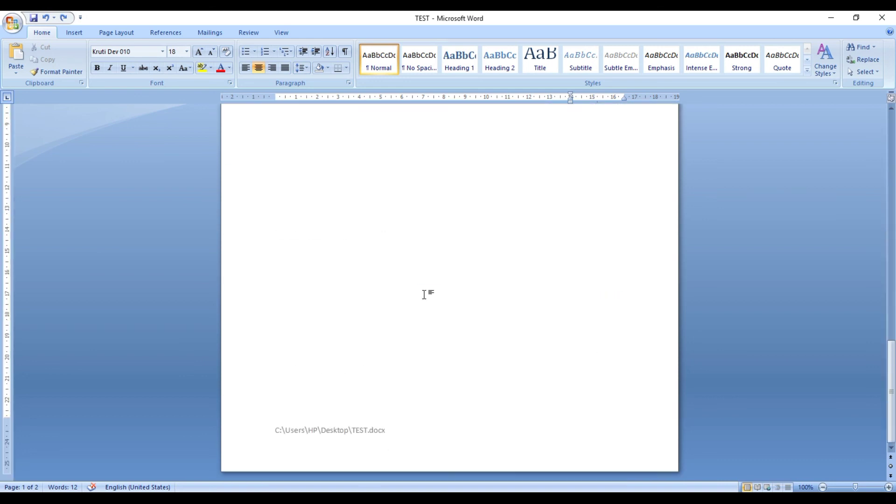
scroll(424, 295, up, 9)
scroll(424, 294, down, 3)
scroll(424, 294, down, 8)
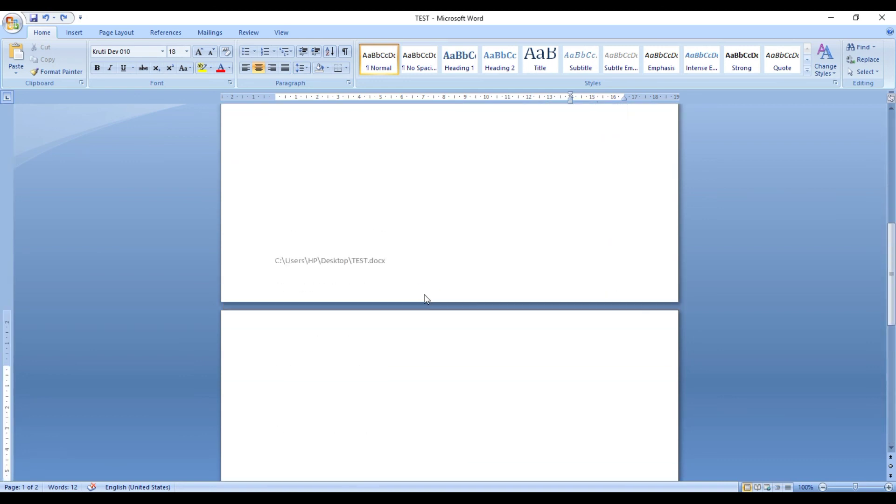
click(526, 331)
key(BackSpace)
key(BackSpace)
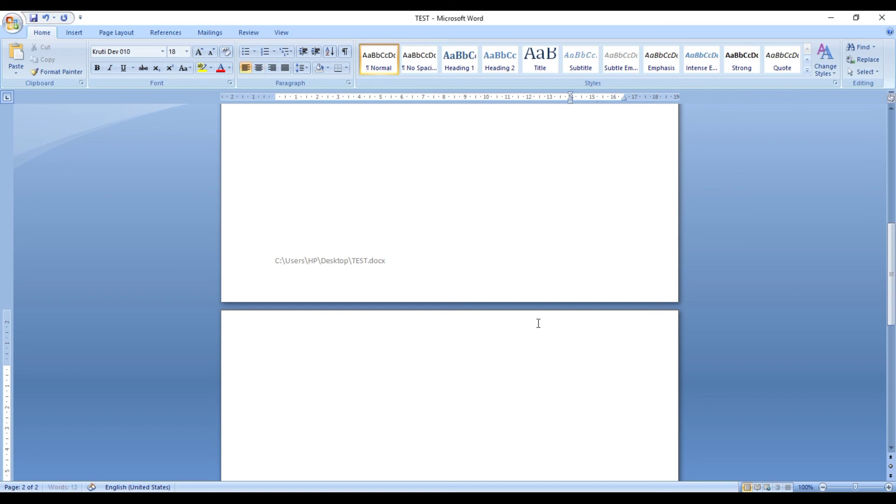
scroll(499, 282, up, 3)
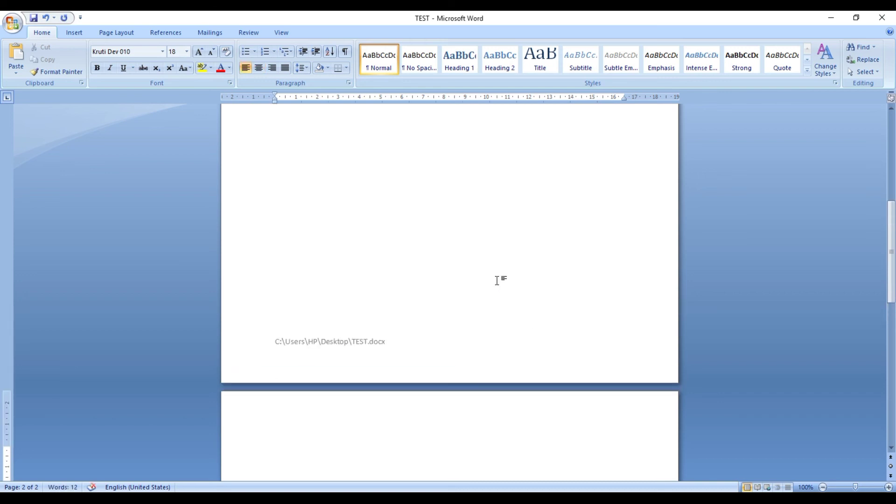
scroll(406, 356, down, 3)
- Examine the blank second page and its path-and-name footer in relation to the first page
click(366, 357)
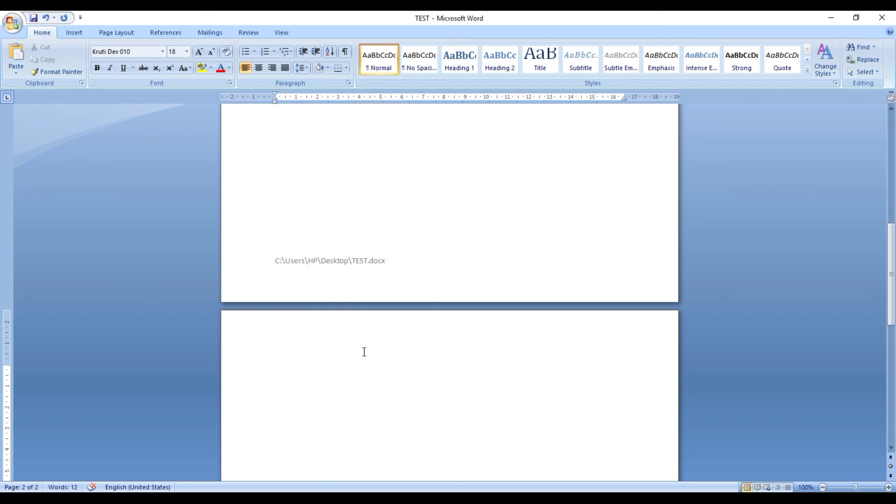
scroll(366, 357, down, 3)
scroll(365, 353, up, 3)
scroll(363, 351, down, 3)
scroll(364, 350, up, 6)
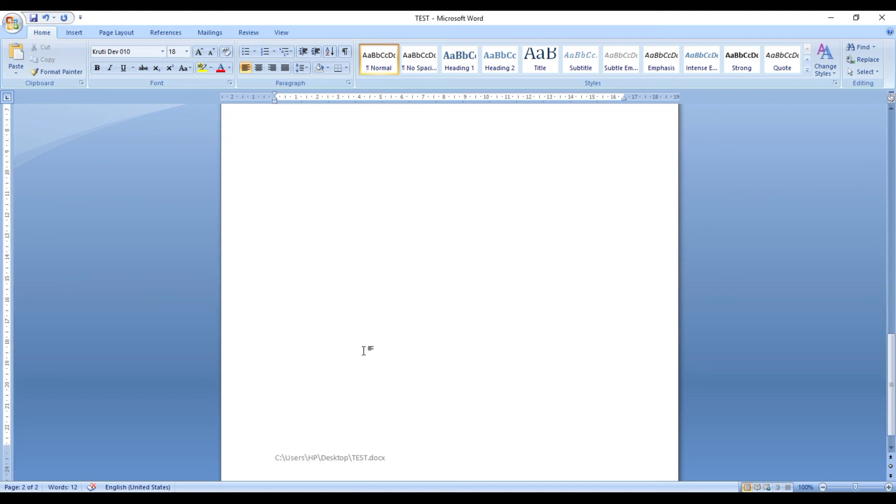
scroll(364, 350, down, 1)
scroll(364, 350, up, 3)
scroll(365, 351, down, 6)
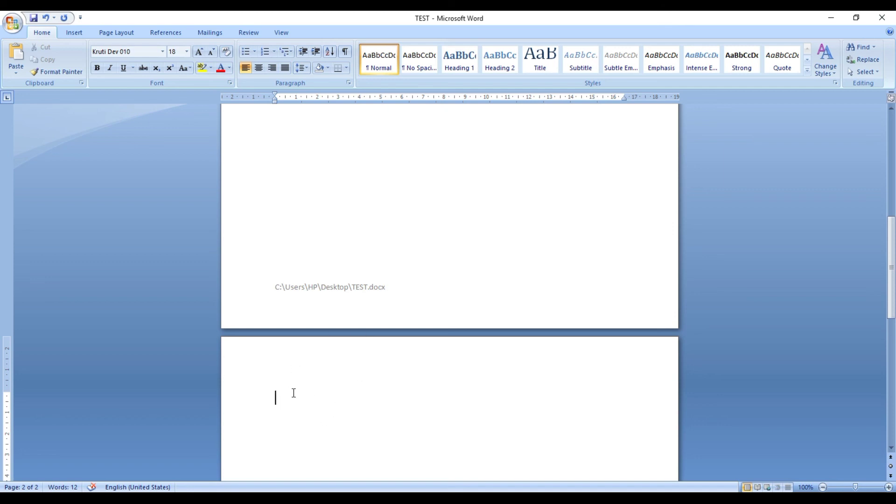
- View the second page in Print Preview at whole-page size, and exit the preview
click(276, 396)
click(16, 31)
mouse_move(27, 150)
click(111, 117)
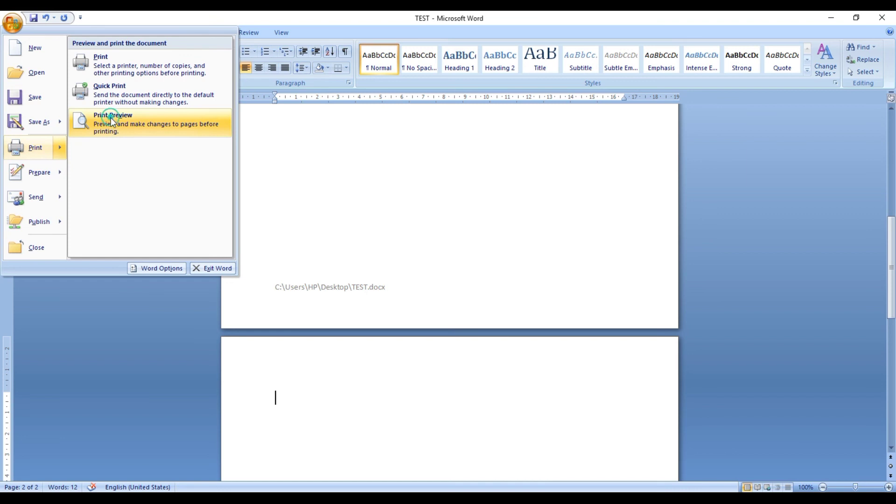
click(378, 243)
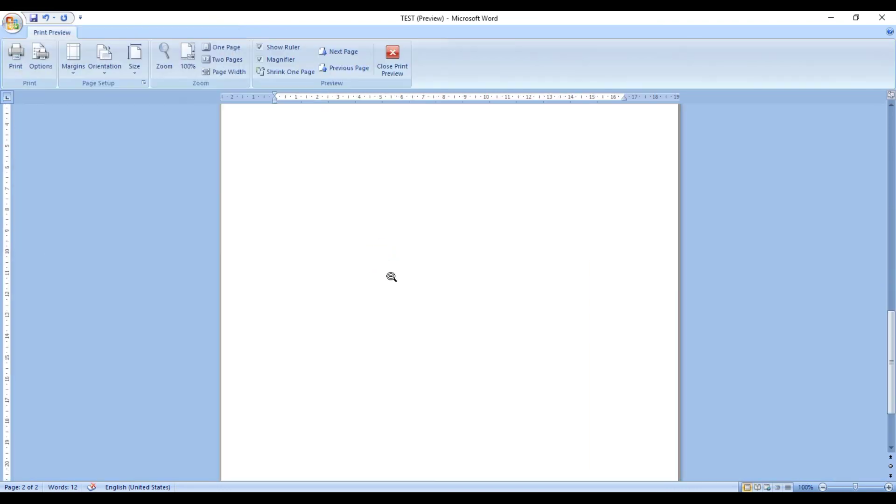
scroll(394, 312, down, 3)
click(419, 236)
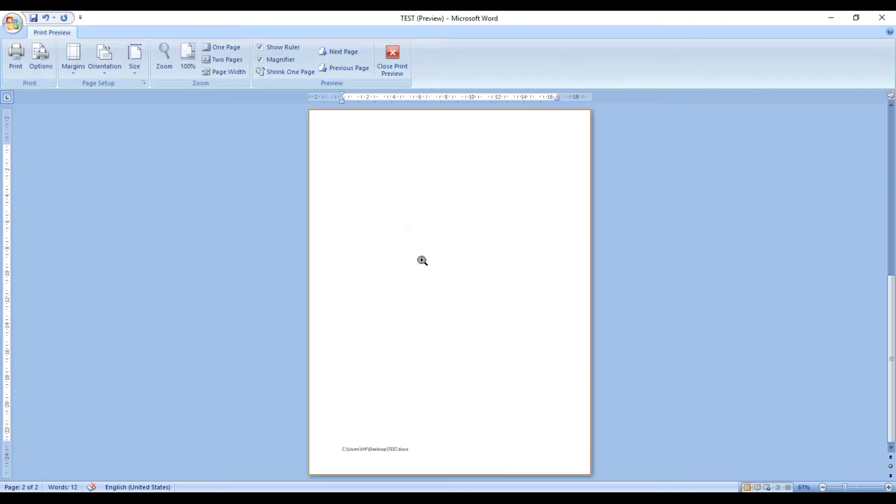
scroll(427, 259, up, 1)
scroll(428, 259, down, 1)
scroll(428, 259, up, 1)
key(Escape)
- Set the page orientation to Landscape from the second page onward, applied to This point forward
click(127, 39)
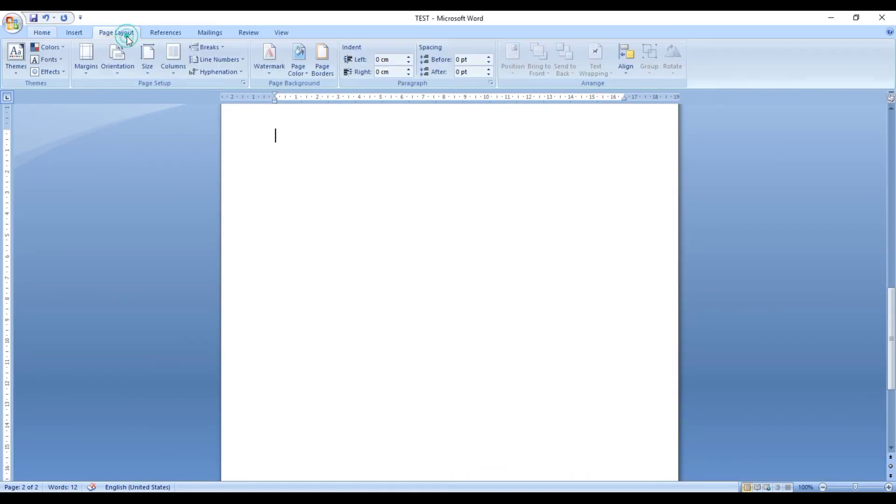
click(244, 82)
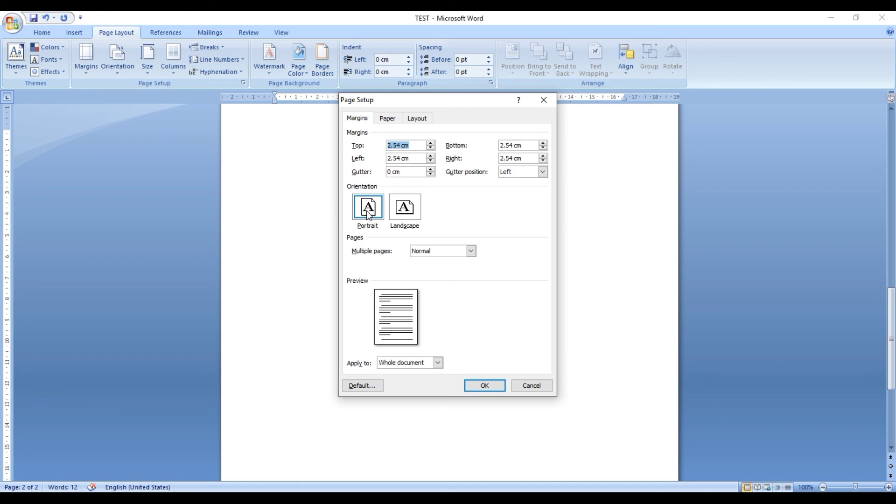
click(407, 209)
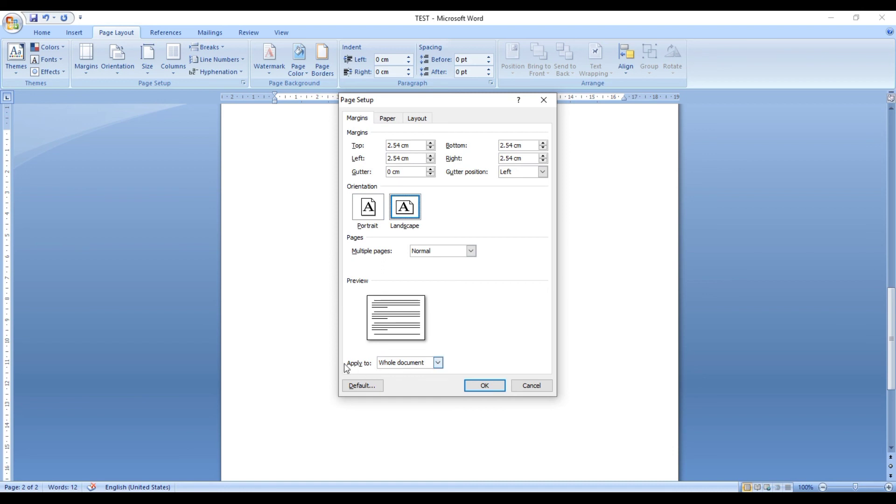
click(420, 366)
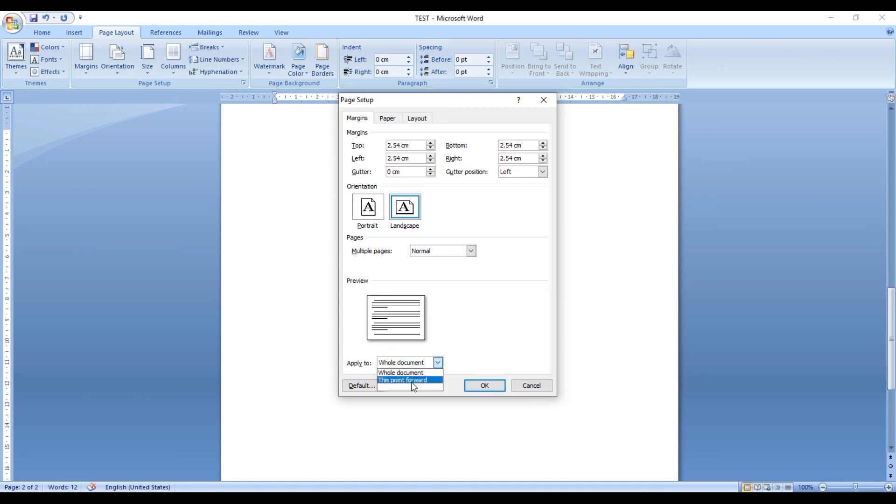
click(411, 382)
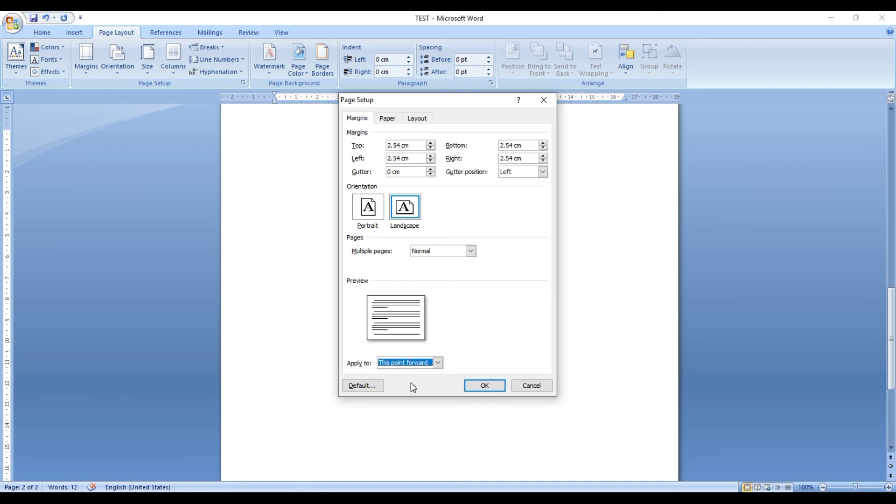
click(473, 386)
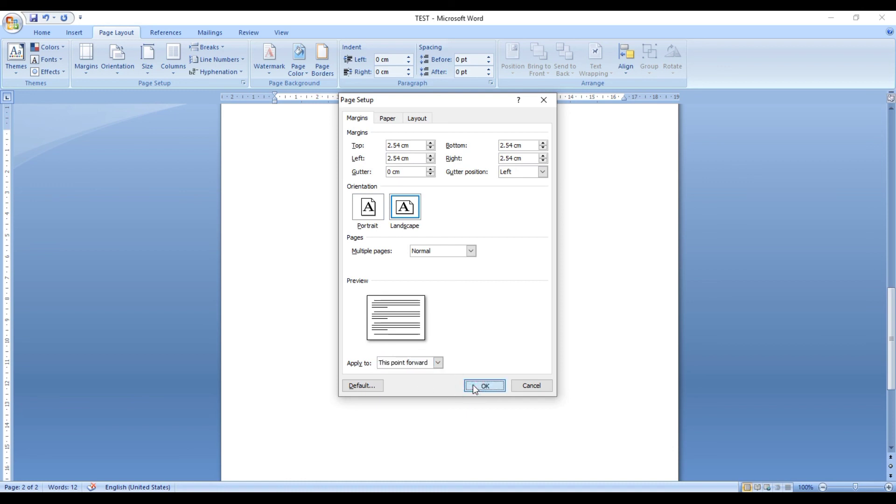
click(472, 385)
scroll(371, 375, up, 5)
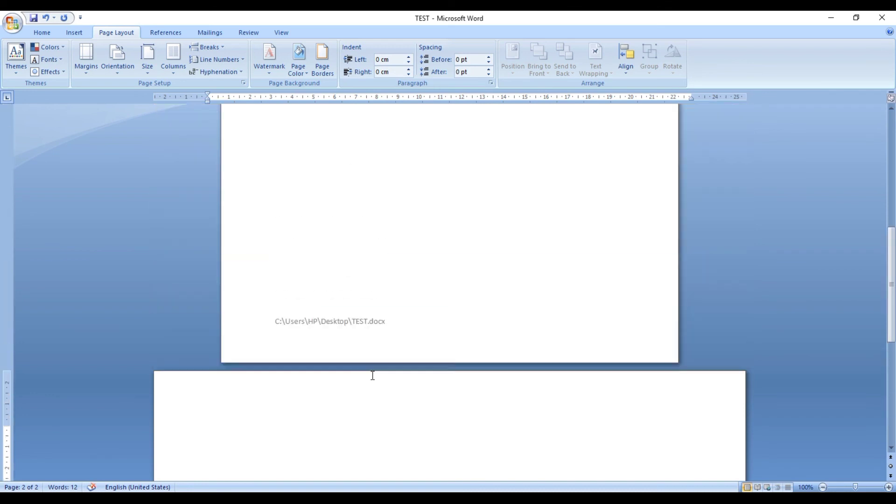
scroll(372, 376, down, 10)
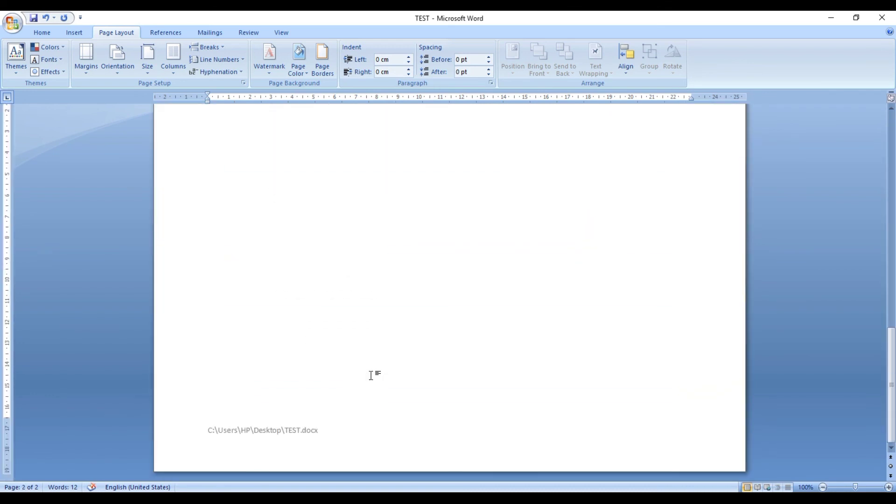
- Insert a page break on the landscape second page to start a third page
key(ctrl+Return)
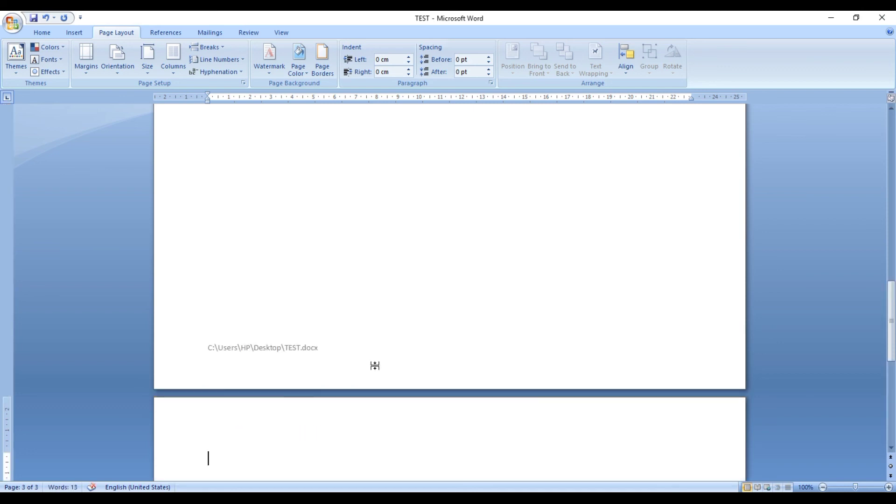
scroll(372, 364, up, 7)
scroll(408, 250, down, 6)
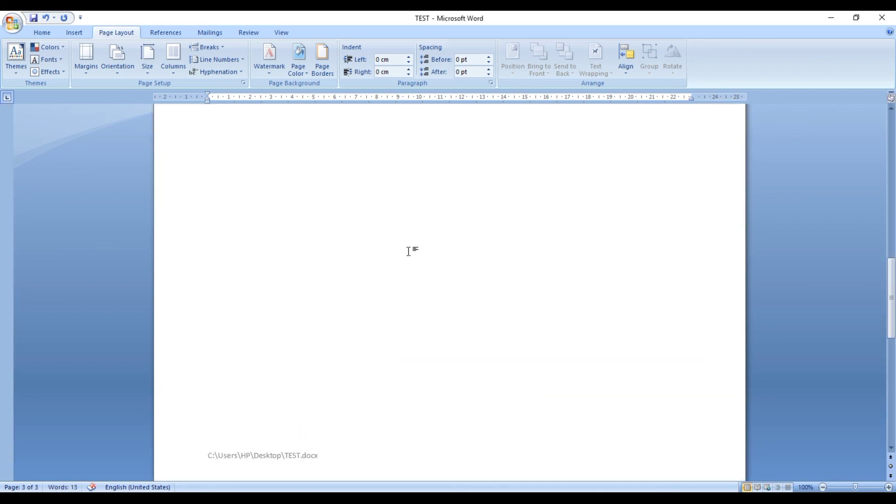
click(408, 251)
scroll(408, 252, down, 15)
scroll(316, 351, down, 5)
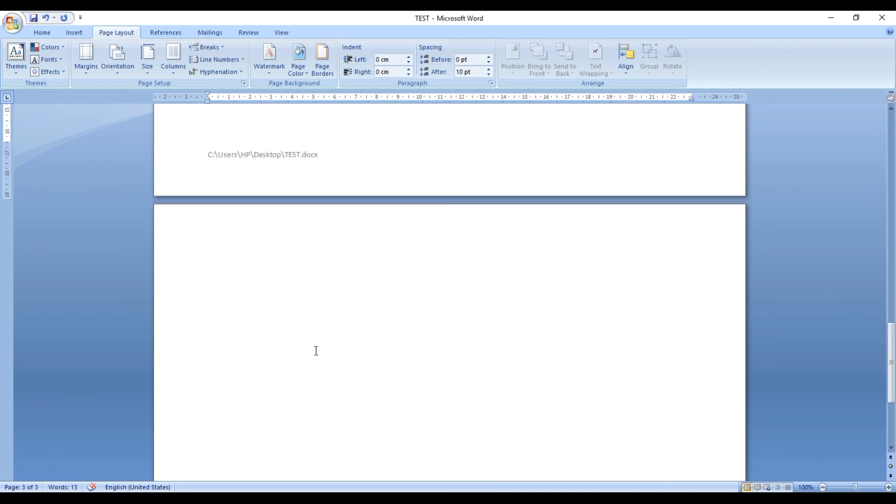
scroll(240, 325, up, 1)
- Set the page orientation to Portrait from the start of the third page, applied to This point forward
click(229, 282)
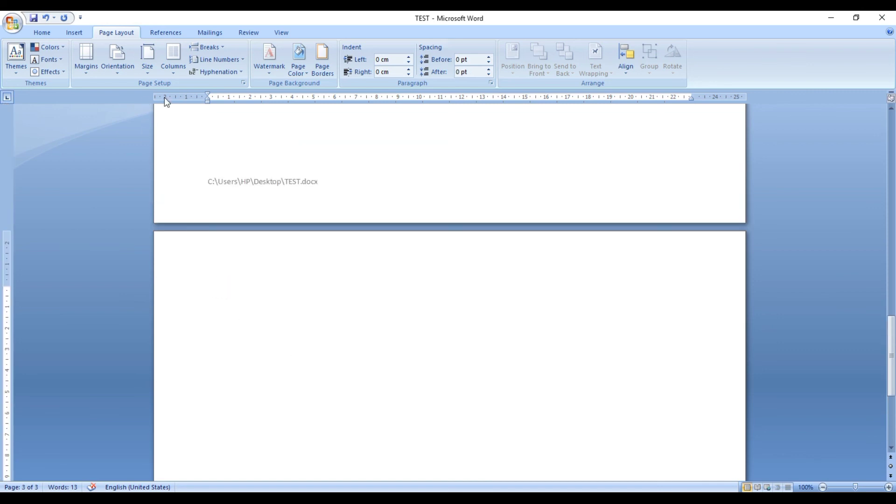
click(244, 83)
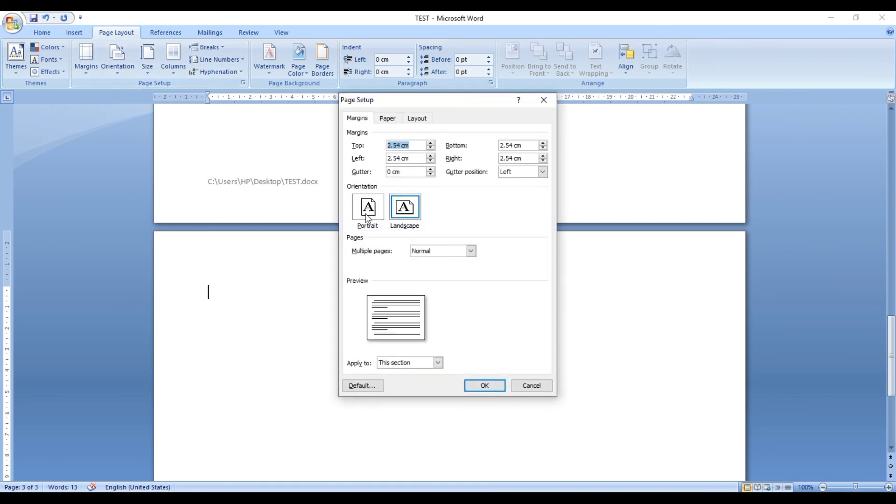
click(366, 214)
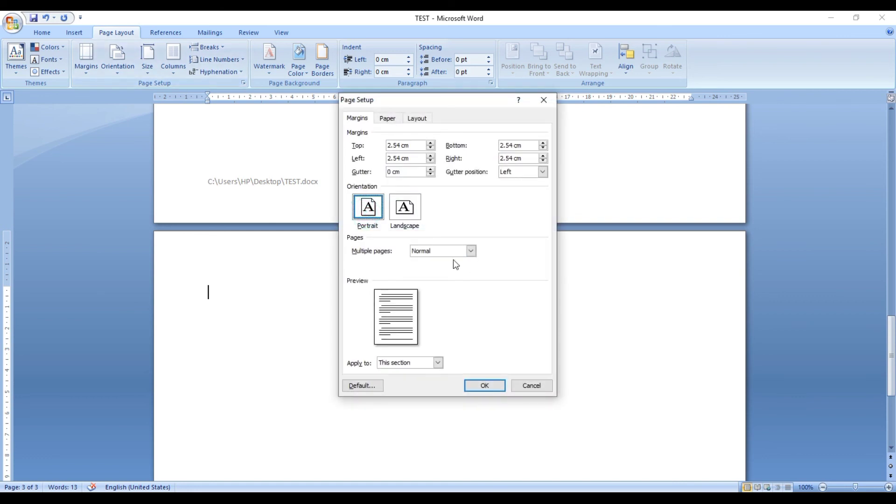
click(390, 363)
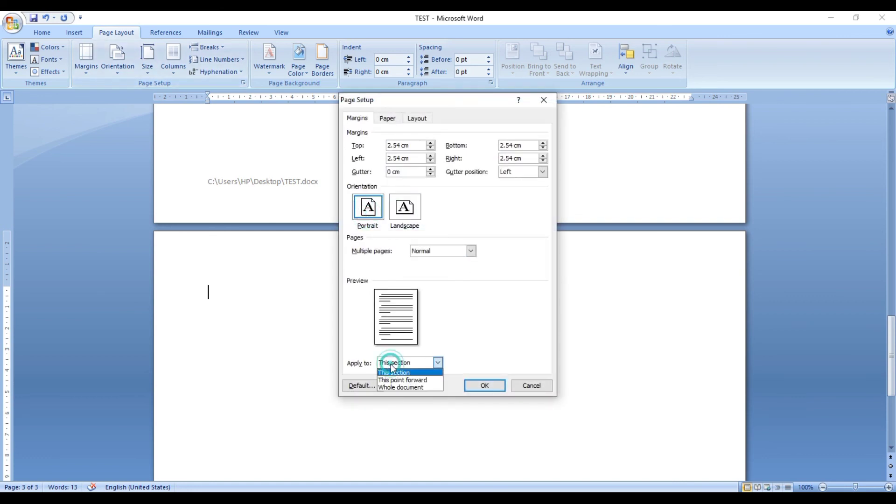
click(415, 378)
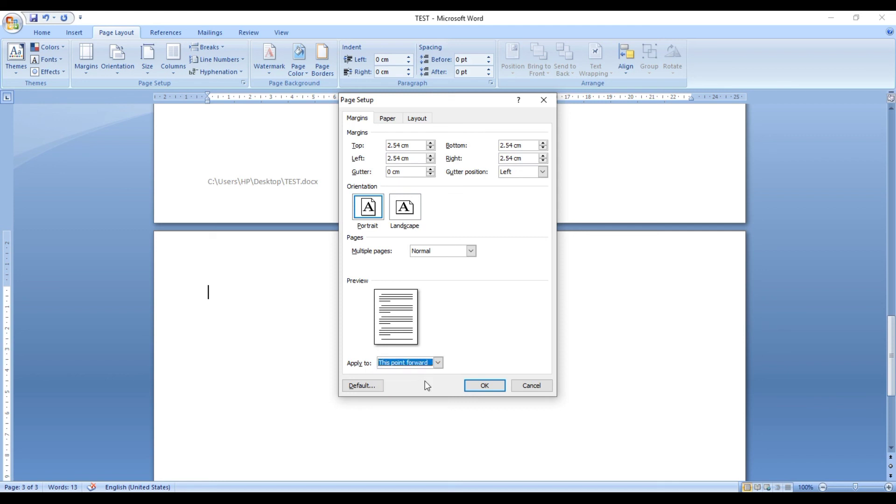
click(495, 383)
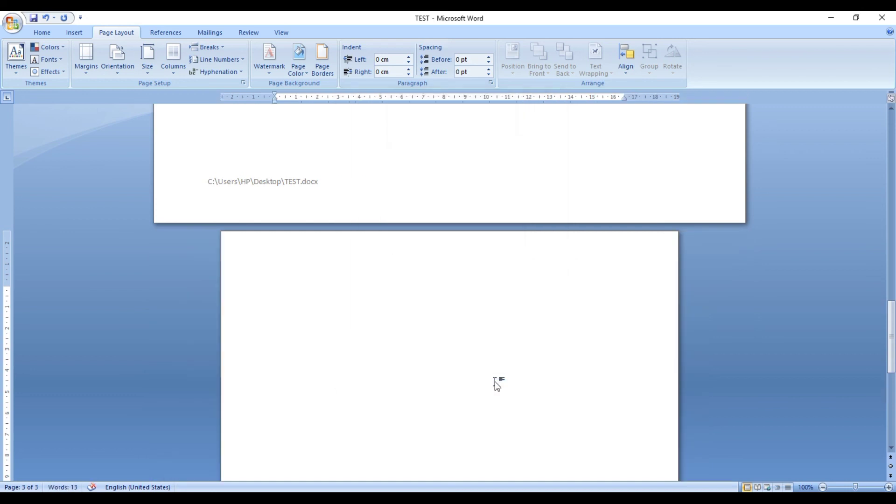
- Review all three pages, comparing the orientation and footer of each from the signature block to the last page
scroll(495, 382, down, 10)
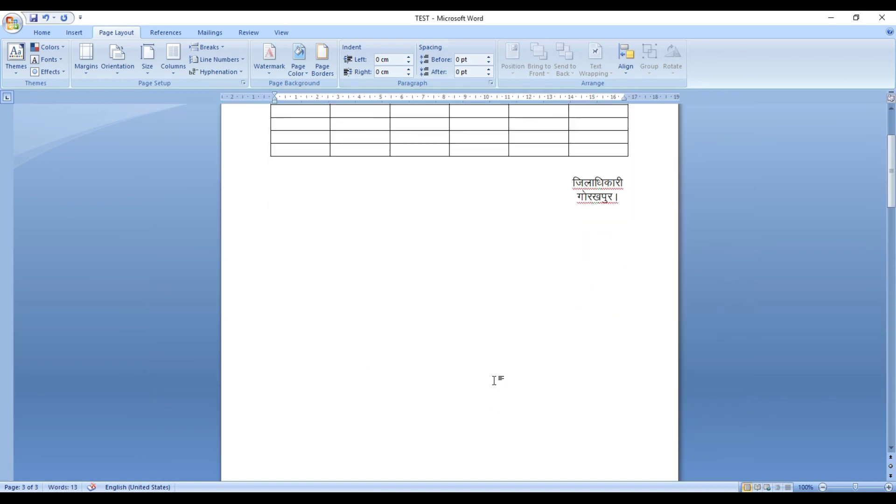
scroll(495, 382, up, 7)
scroll(494, 380, down, 13)
scroll(495, 380, down, 20)
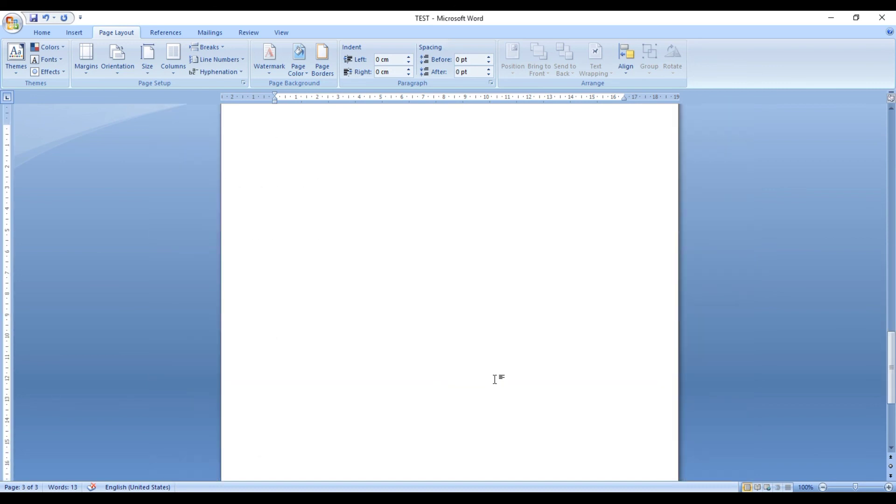
scroll(495, 379, down, 6)
scroll(495, 379, up, 17)
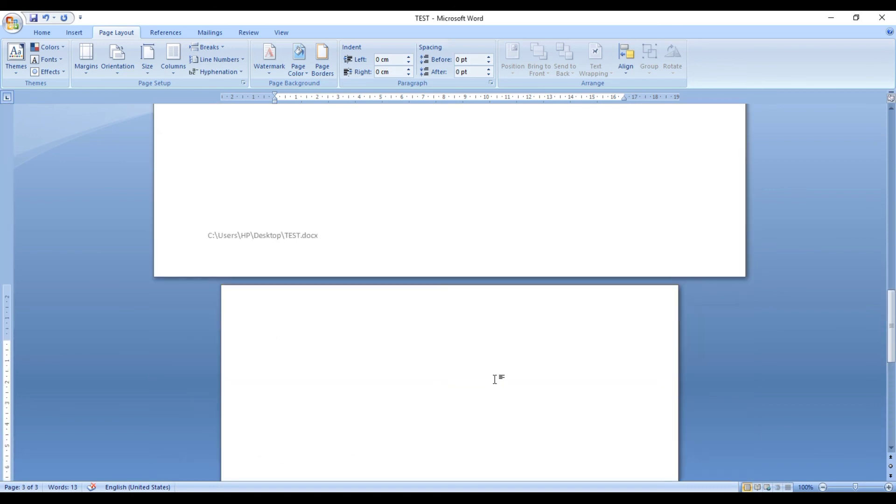
scroll(495, 379, down, 7)
scroll(494, 379, down, 4)
scroll(494, 379, up, 11)
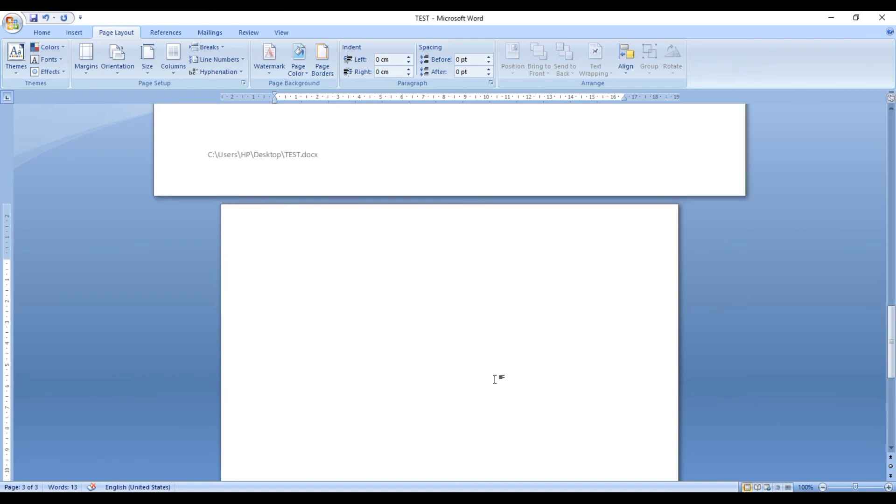